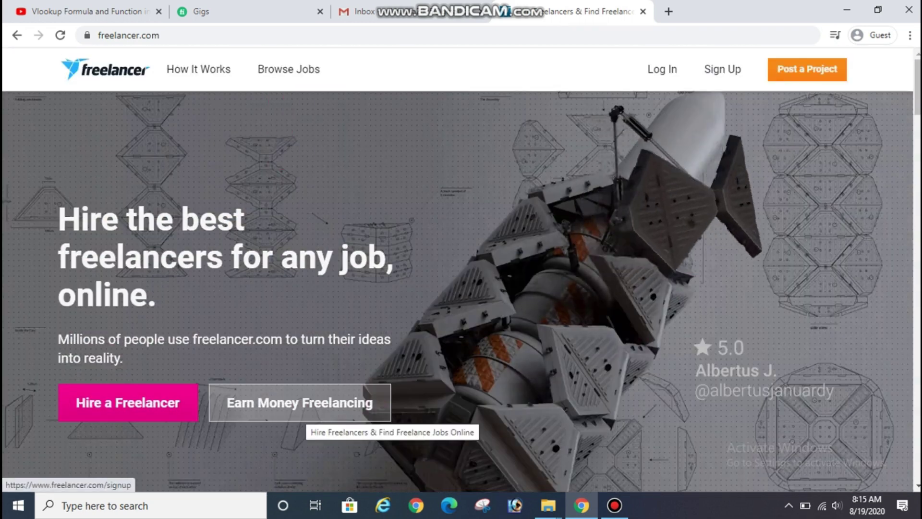
- Sign up on Freelancer.com with an email address and password, agreeing to the user terms
{"action": "left_click", "coordinate": [307, 414]}
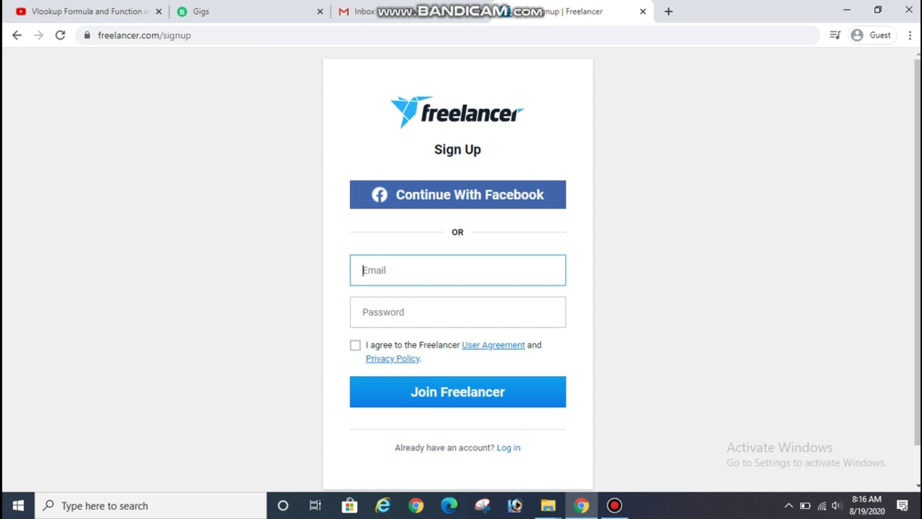
{"action": "type", "text": "mail.com"}
{"action": "key", "text": "Tab"}
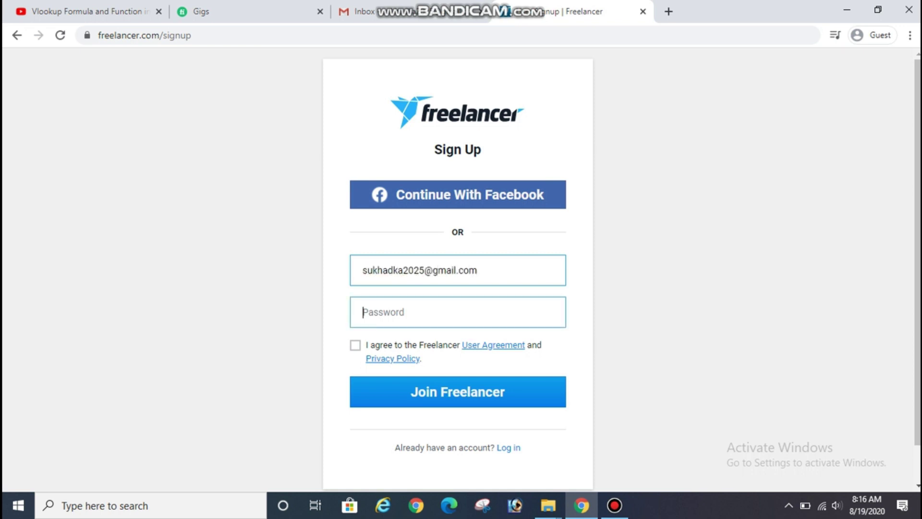
{"action": "key", "text": "Tab"}
{"action": "key", "text": "space"}
{"action": "key", "text": "Return"}
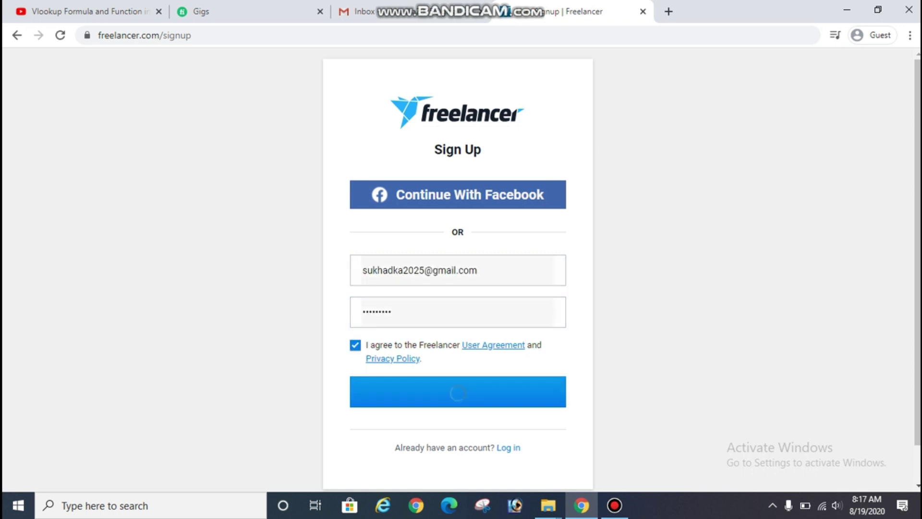
- Accept the suggested username and choose the 'I want to work' account type
{"action": "key", "text": "Tab"}
{"action": "key", "text": "Return"}
{"action": "key", "text": "Return"}
{"action": "key", "text": "shift+Tab"}
{"action": "key", "text": "Return"}
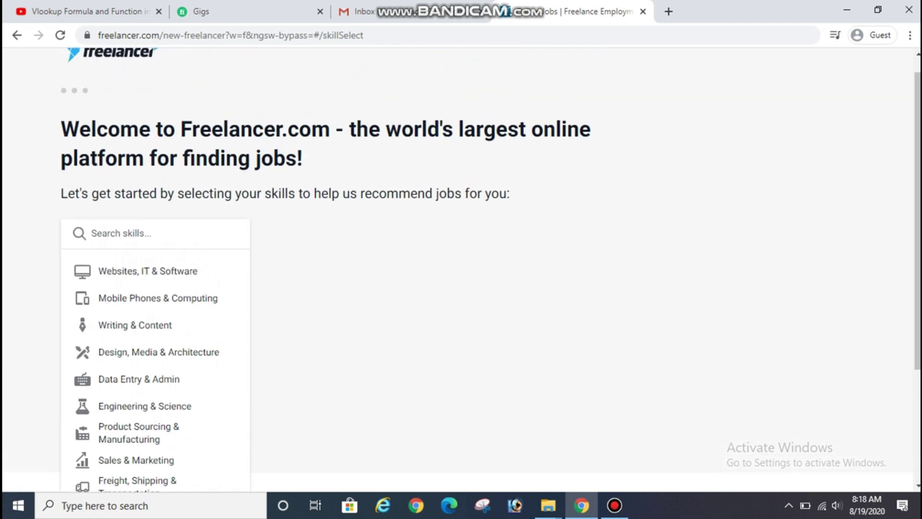
- From Data Entry & Admin, add Data Entry, Excel, Data Processing and Virtual Assistant skills
{"action": "left_click", "coordinate": [139, 379]}
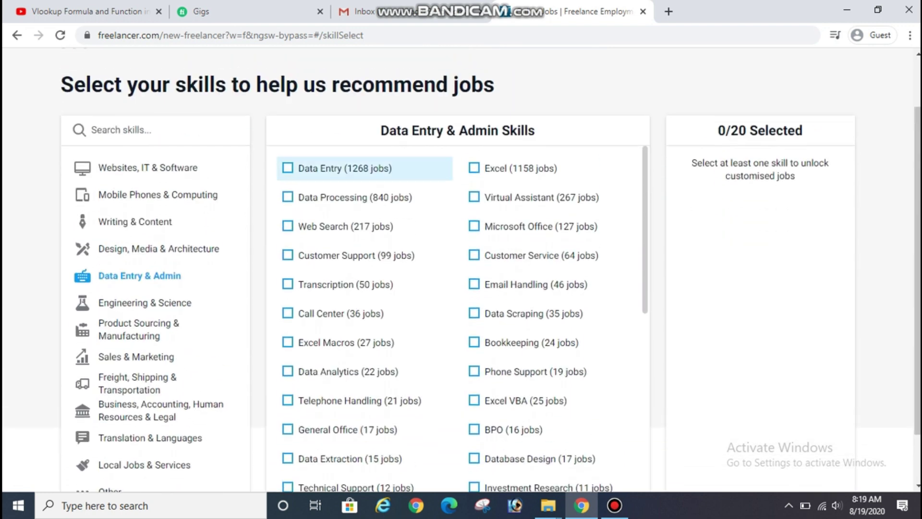
{"action": "left_click", "coordinate": [336, 168]}
{"action": "left_click", "coordinate": [519, 168]}
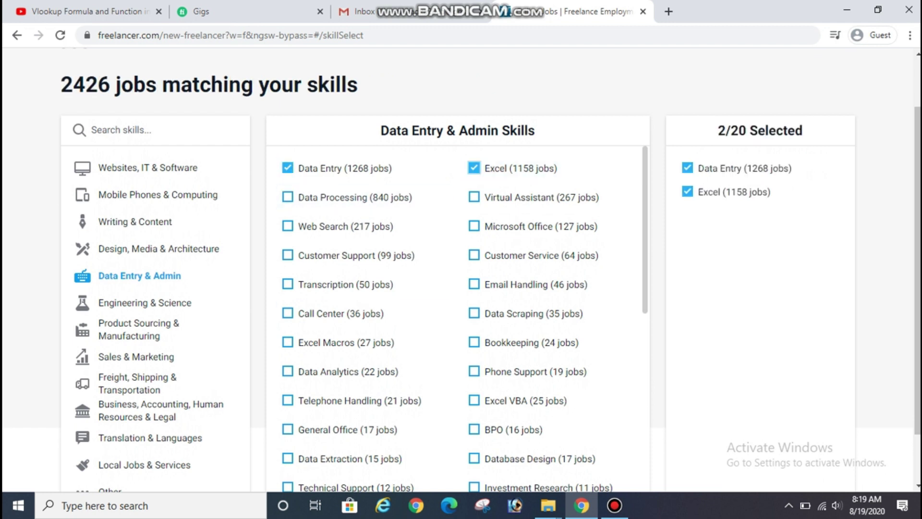
{"action": "left_click", "coordinate": [354, 197]}
{"action": "left_click", "coordinate": [541, 197]}
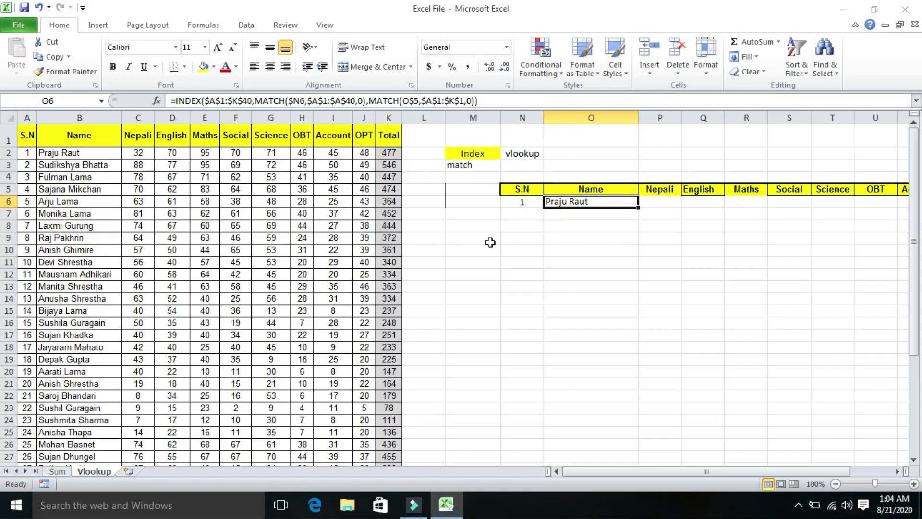
{"action": "left_click", "coordinate": [490, 241]}
{"action": "left_click", "coordinate": [529, 222]}
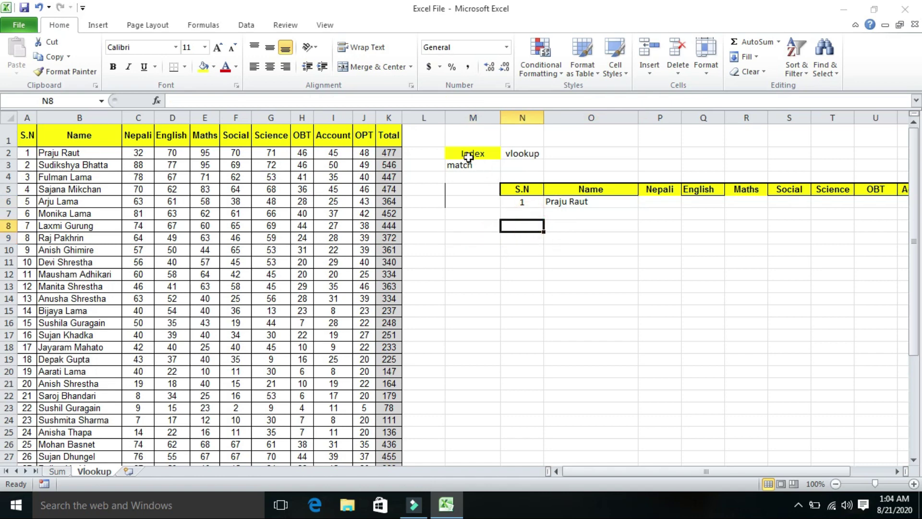
{"action": "left_click", "coordinate": [468, 155]}
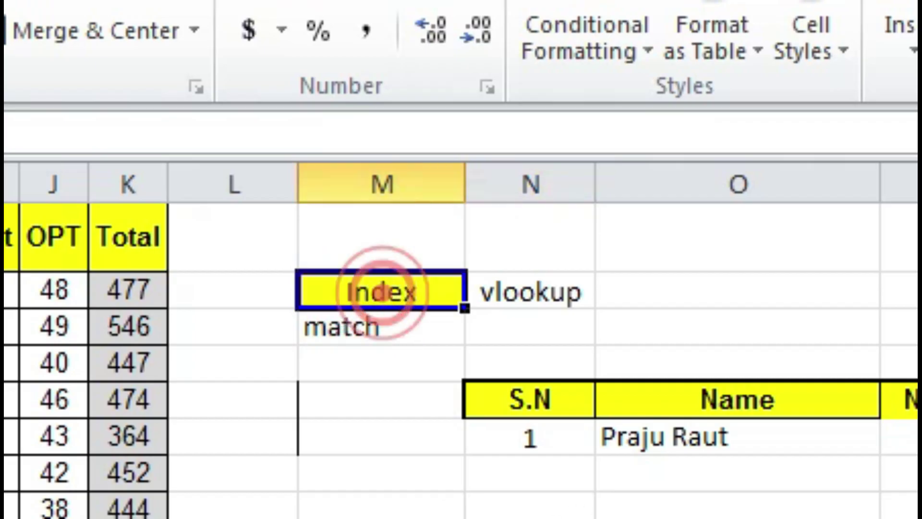
{"action": "left_click", "coordinate": [533, 295]}
{"action": "left_click", "coordinate": [576, 505]}
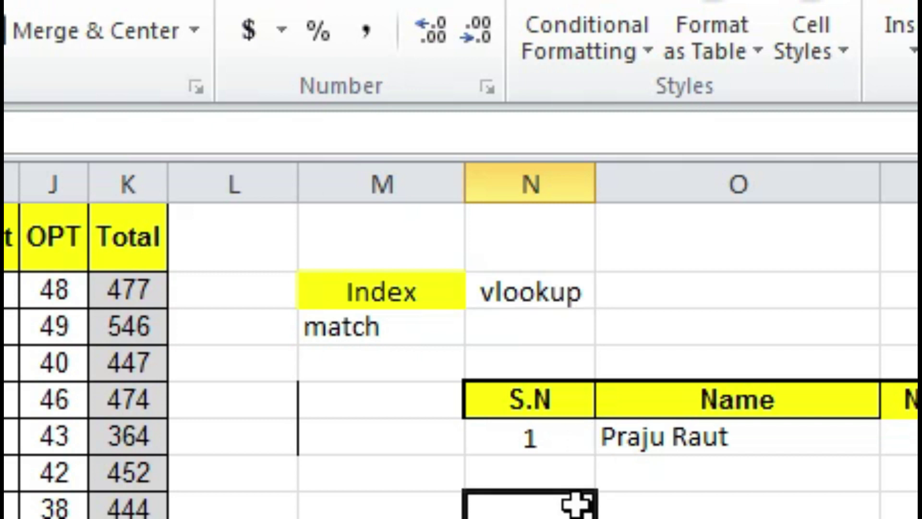
{"action": "left_click", "coordinate": [352, 284]}
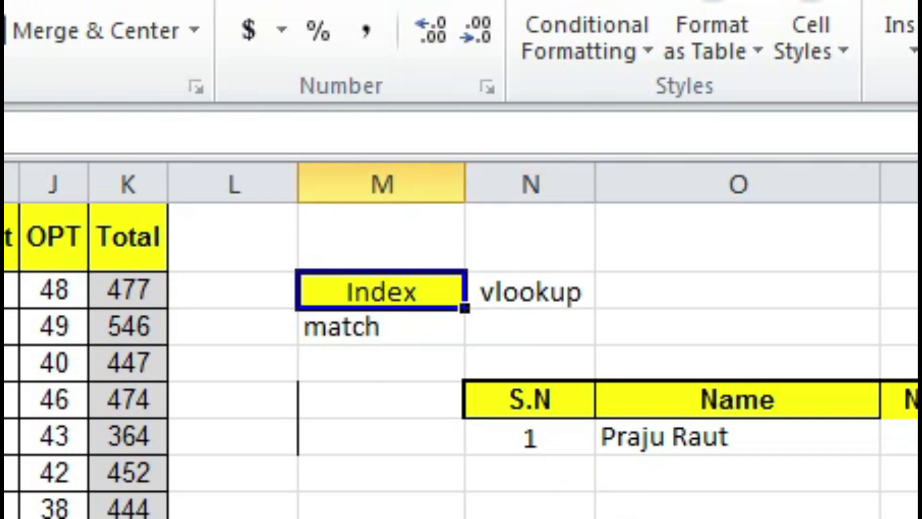
{"action": "left_click", "coordinate": [367, 333]}
{"action": "left_click", "coordinate": [473, 483]}
{"action": "left_click", "coordinate": [490, 156]}
{"action": "left_click", "coordinate": [521, 165]}
{"action": "left_click", "coordinate": [521, 153]}
{"action": "left_click", "coordinate": [475, 153]}
{"action": "left_click", "coordinate": [528, 152]}
{"action": "key", "text": "Left"}
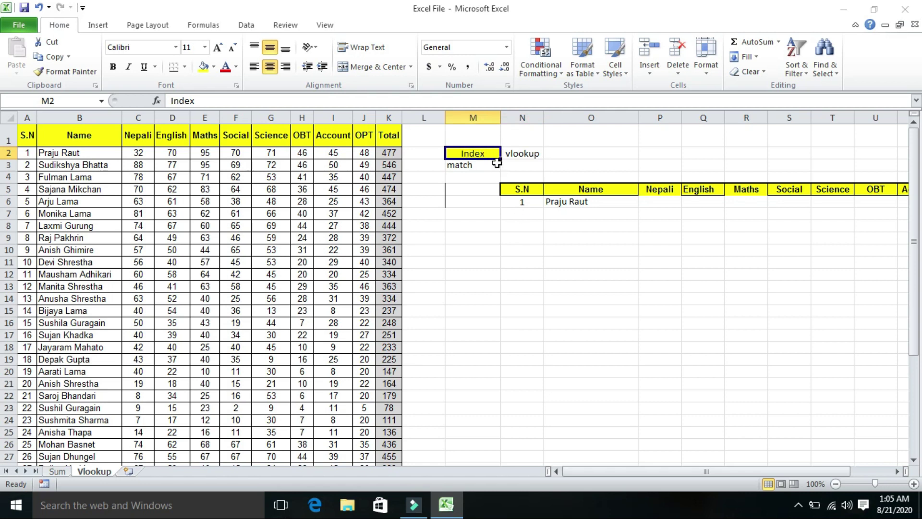
{"action": "left_click", "coordinate": [535, 156]}
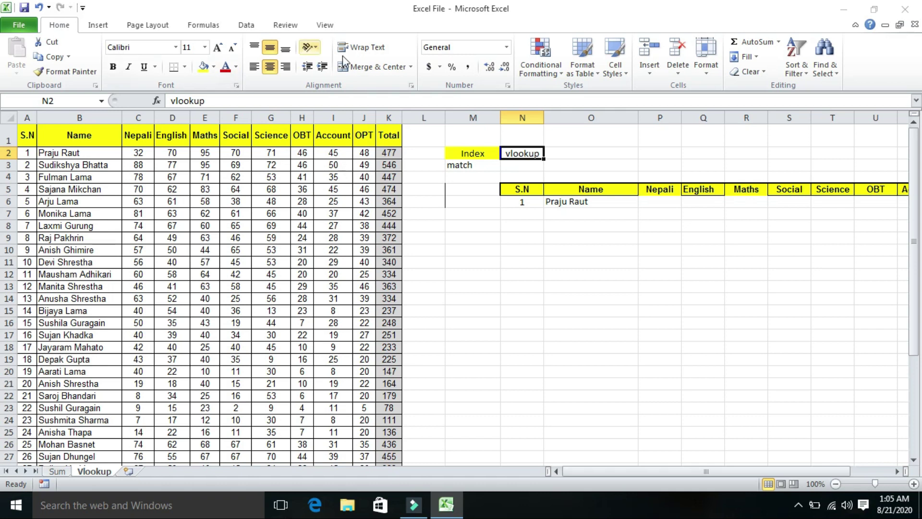
{"action": "left_click", "coordinate": [550, 211]}
{"action": "left_click", "coordinate": [524, 202]}
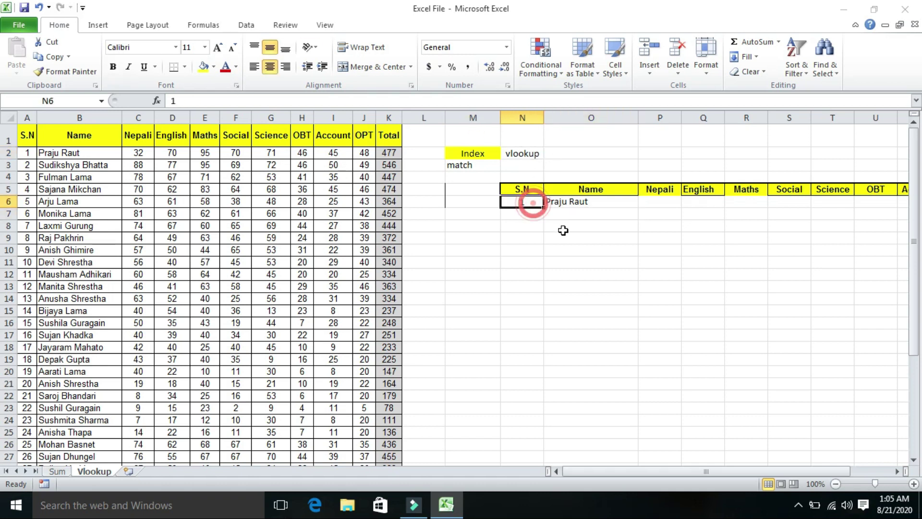
{"action": "left_click", "coordinate": [473, 153]}
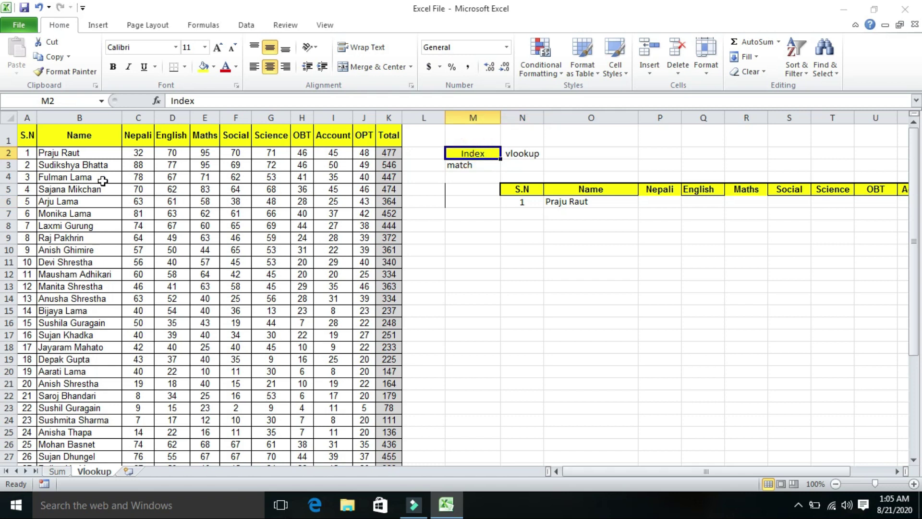
{"action": "left_click", "coordinate": [496, 260]}
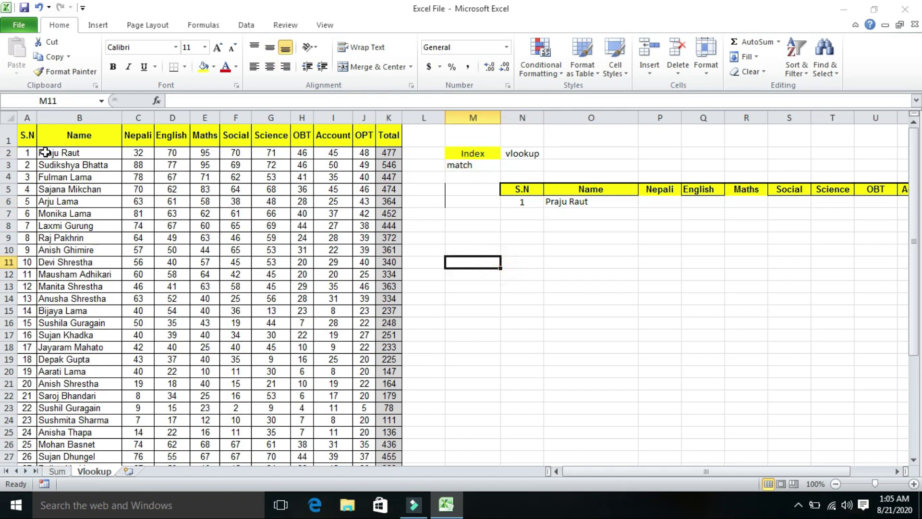
- Look over the student marks table and the existing INDEX/MATCH formula in O6
{"action": "left_click_drag", "start_coordinate": [33, 152], "coordinate": [386, 384]}
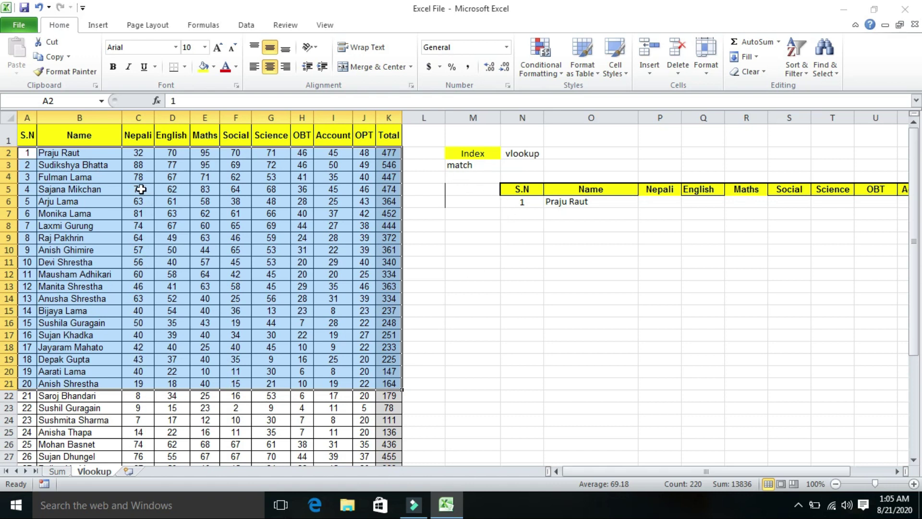
{"action": "left_click_drag", "start_coordinate": [139, 189], "coordinate": [5, 188]}
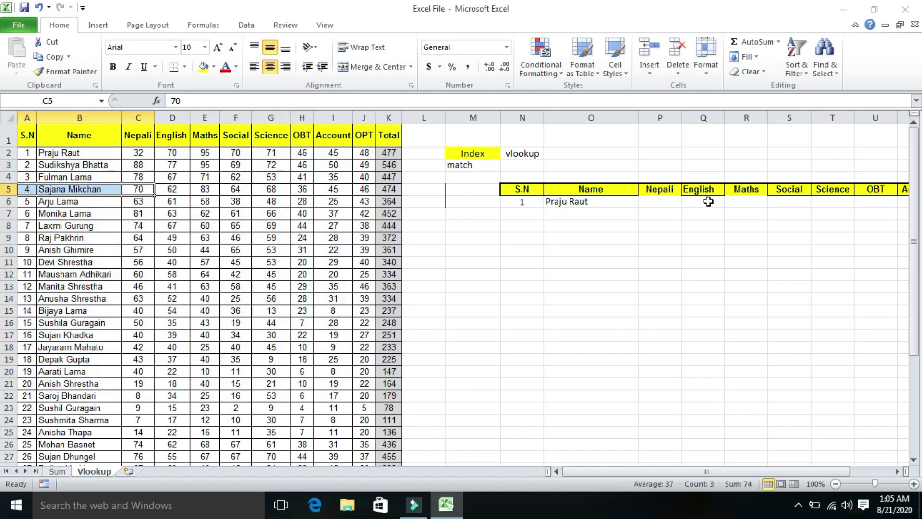
{"action": "left_click_drag", "start_coordinate": [657, 204], "coordinate": [894, 202]}
{"action": "left_click", "coordinate": [539, 299]}
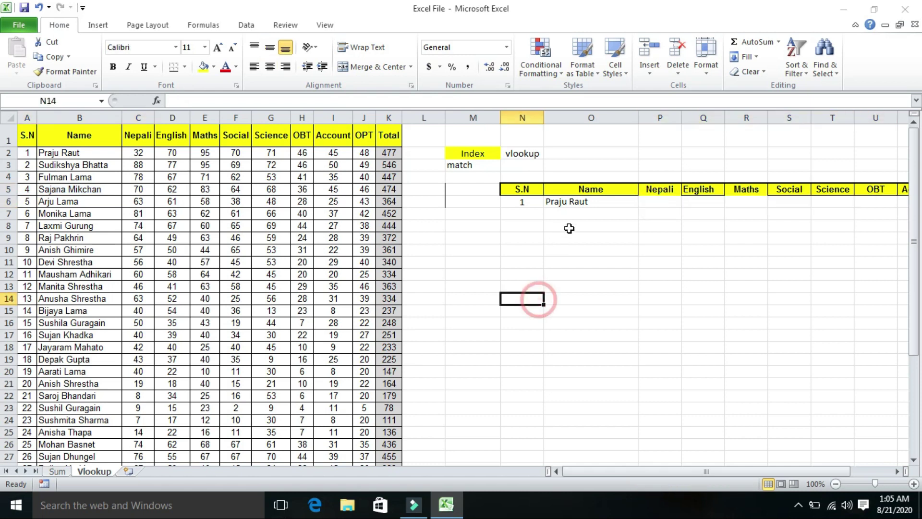
{"action": "left_click", "coordinate": [544, 203]}
- Delete the old lookup formula from the Name cell O6
{"action": "left_click_drag", "start_coordinate": [534, 202], "coordinate": [590, 213]}
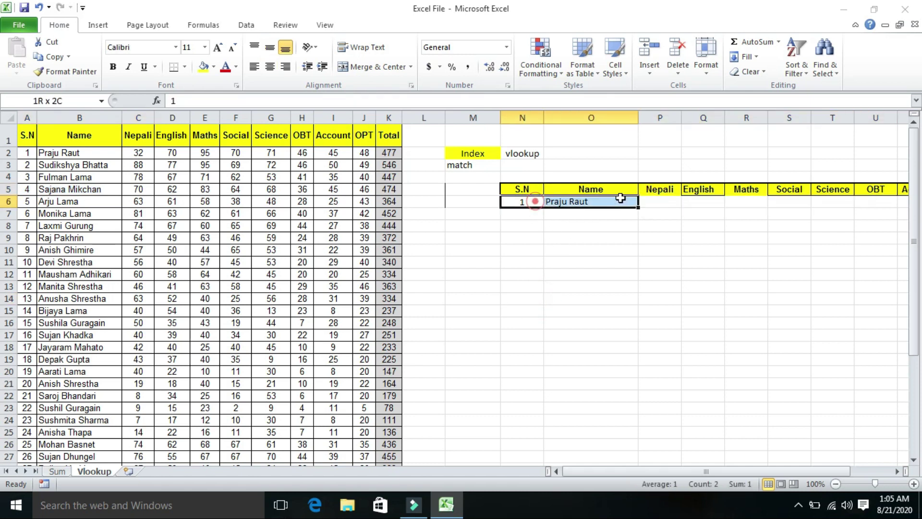
{"action": "left_click", "coordinate": [587, 202]}
{"action": "key", "text": "Delete"}
{"action": "key", "text": "End"}
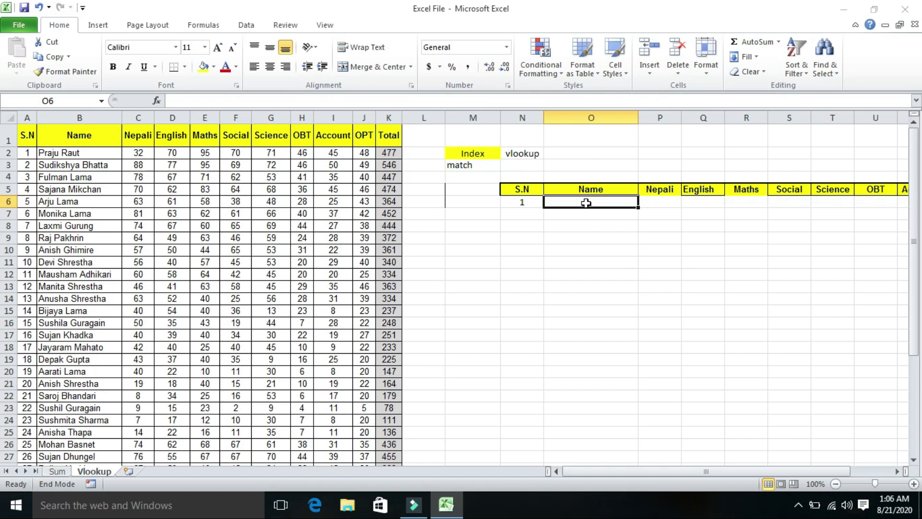
- Enter =INDEX($A$1:$K$40,2,2) in O6 so it returns the first student's name
{"action": "type", "text": "=index"}
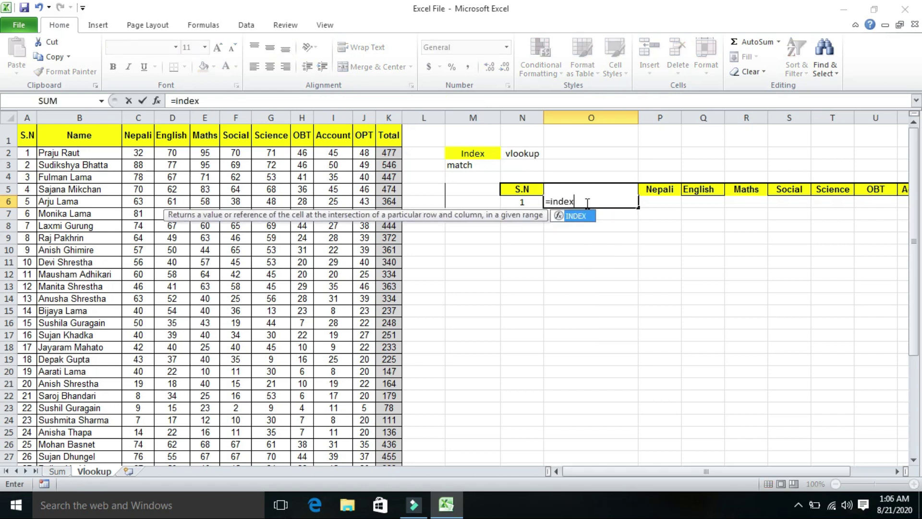
{"action": "type", "text": "("}
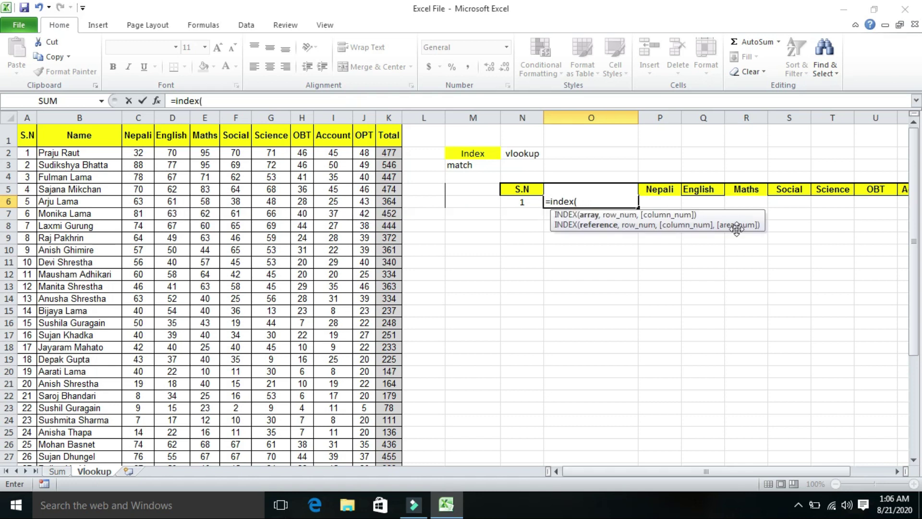
{"action": "left_click", "coordinate": [108, 167]}
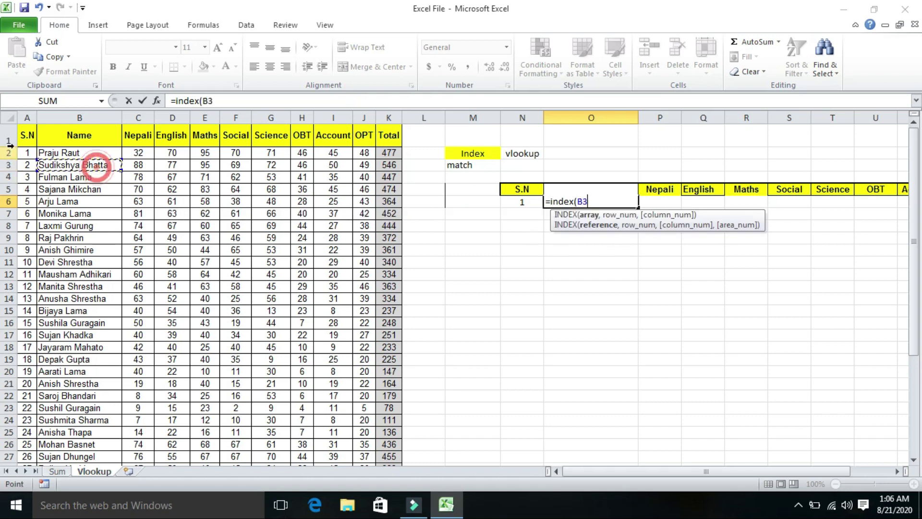
{"action": "mouse_move", "coordinate": [19, 135]}
{"action": "left_mouse_down"}
{"action": "mouse_move", "coordinate": [376, 419]}
{"action": "mouse_move", "coordinate": [398, 489]}
{"action": "mouse_move", "coordinate": [395, 445]}
{"action": "left_mouse_up"}
{"action": "key", "text": "F4"}
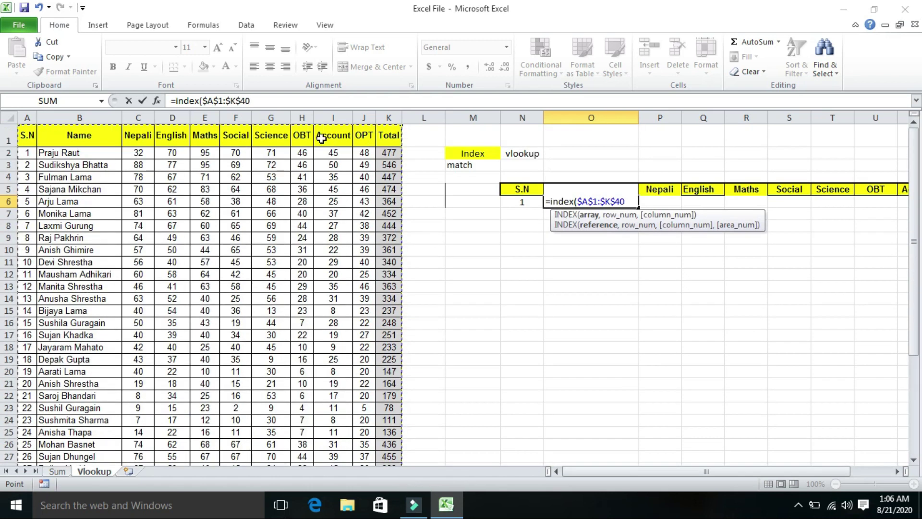
{"action": "left_click", "coordinate": [284, 98]}
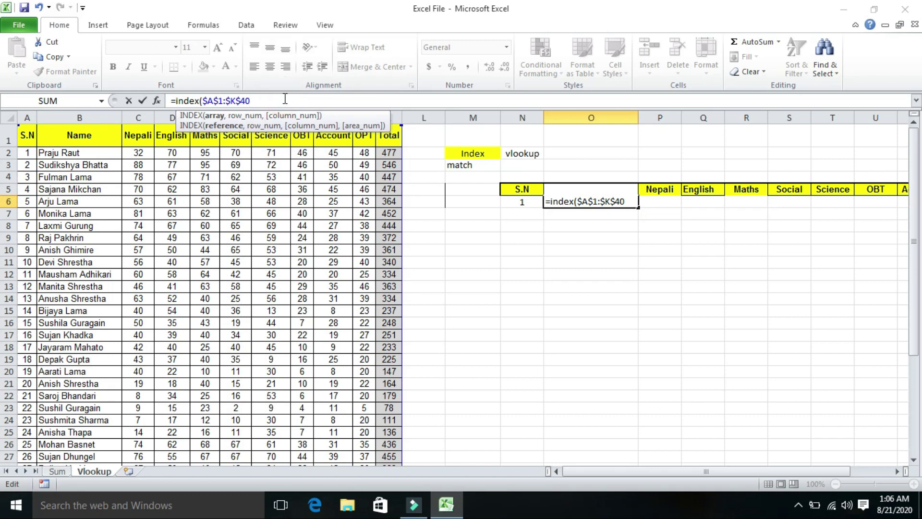
{"action": "type", "text": ",2"}
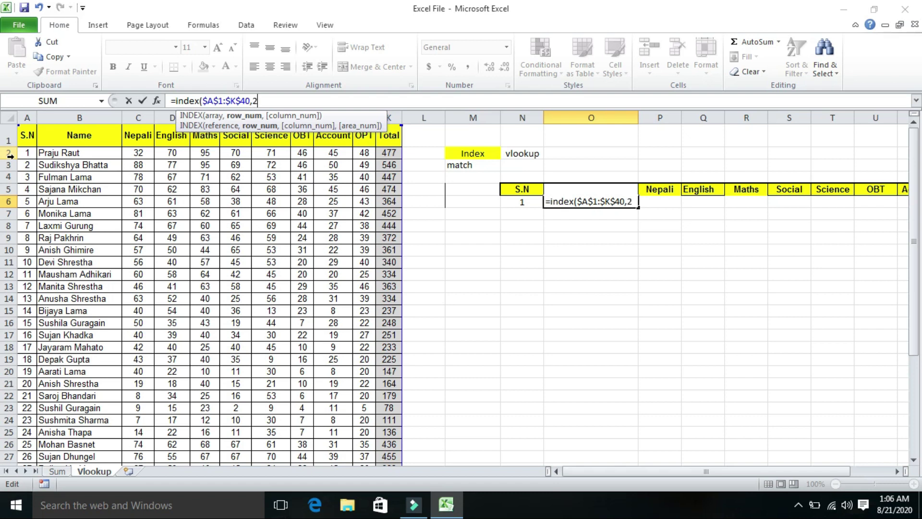
{"action": "type", "text": ","}
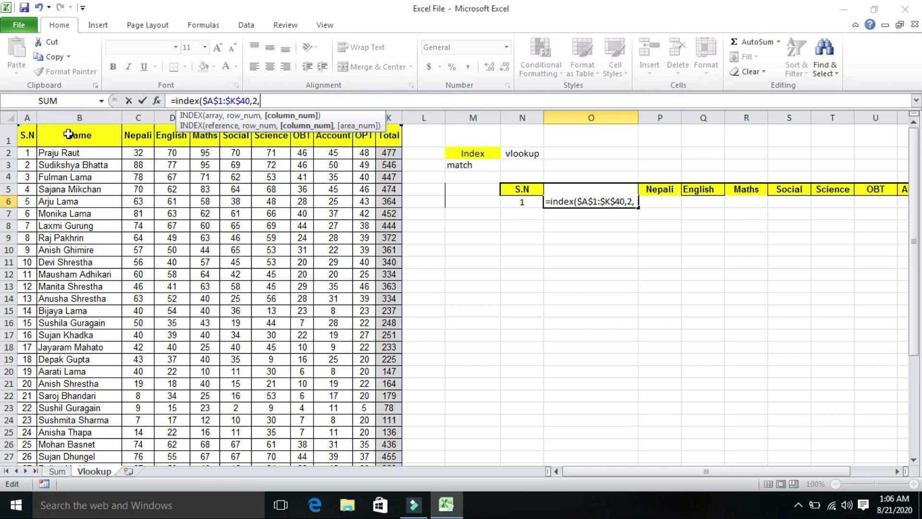
{"action": "type", "text": ","}
{"action": "key", "text": "BackSpace"}
{"action": "type", "text": "2"}
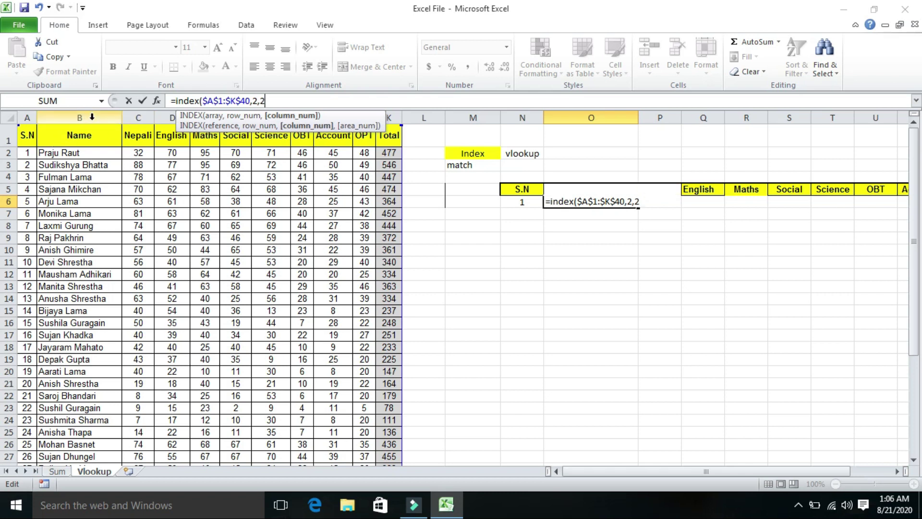
{"action": "type", "text": ")"}
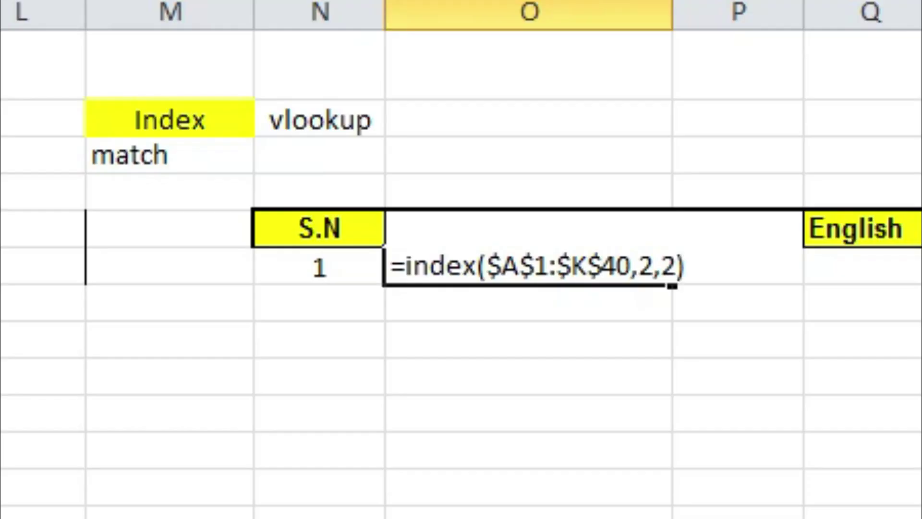
{"action": "key", "text": "Return"}
{"action": "left_click", "coordinate": [610, 250]}
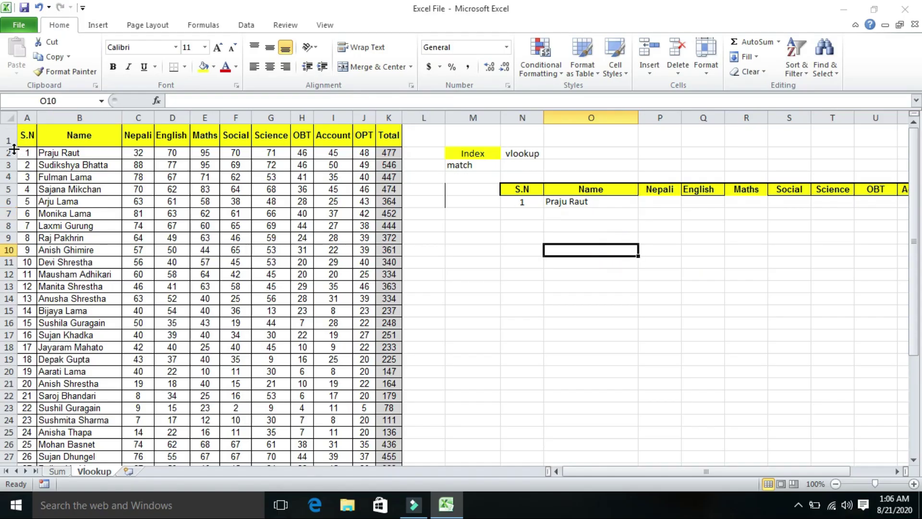
{"action": "left_click", "coordinate": [25, 134]}
{"action": "left_click", "coordinate": [21, 151]}
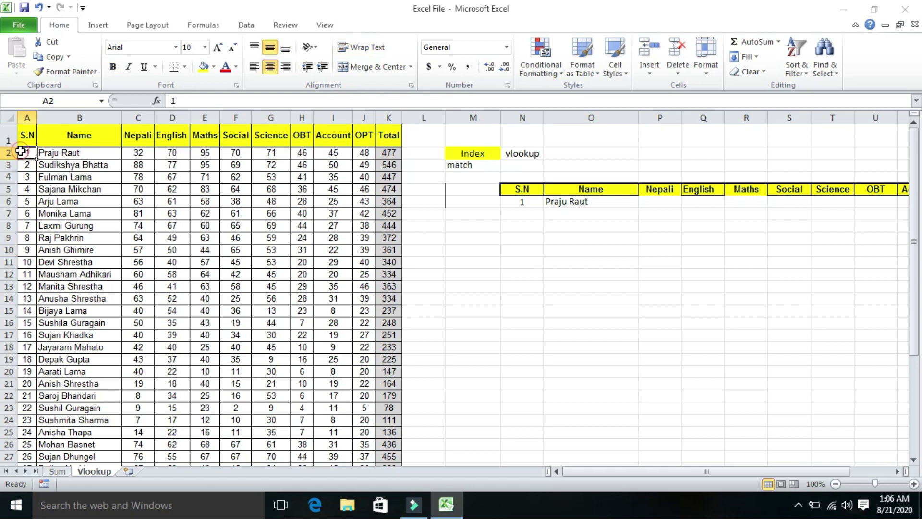
{"action": "left_click", "coordinate": [67, 135]}
{"action": "left_click", "coordinate": [70, 153]}
{"action": "left_click", "coordinate": [67, 135]}
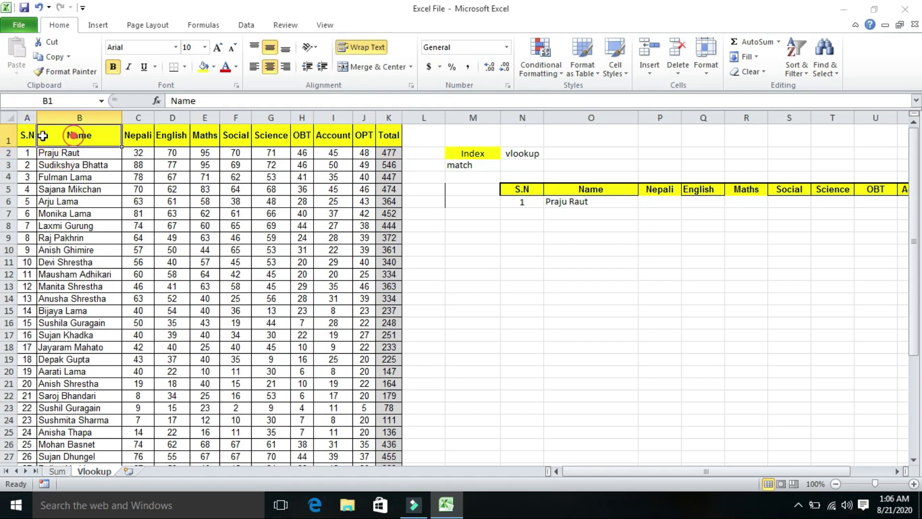
{"action": "left_click_drag", "start_coordinate": [26, 118], "coordinate": [77, 118]}
{"action": "left_click", "coordinate": [72, 153]}
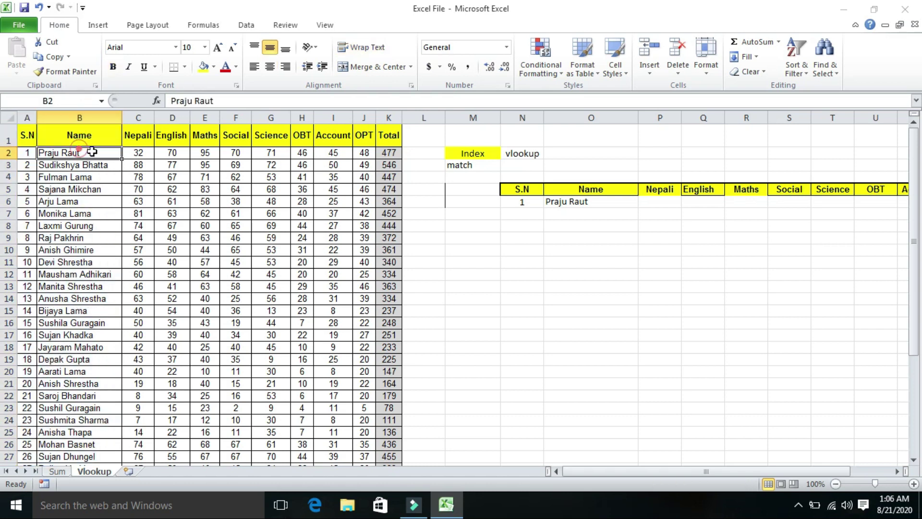
{"action": "left_click", "coordinate": [581, 199]}
{"action": "left_click", "coordinate": [606, 241]}
{"action": "left_click", "coordinate": [557, 225]}
{"action": "left_click", "coordinate": [509, 202]}
{"action": "left_click", "coordinate": [557, 204]}
{"action": "left_click", "coordinate": [523, 273]}
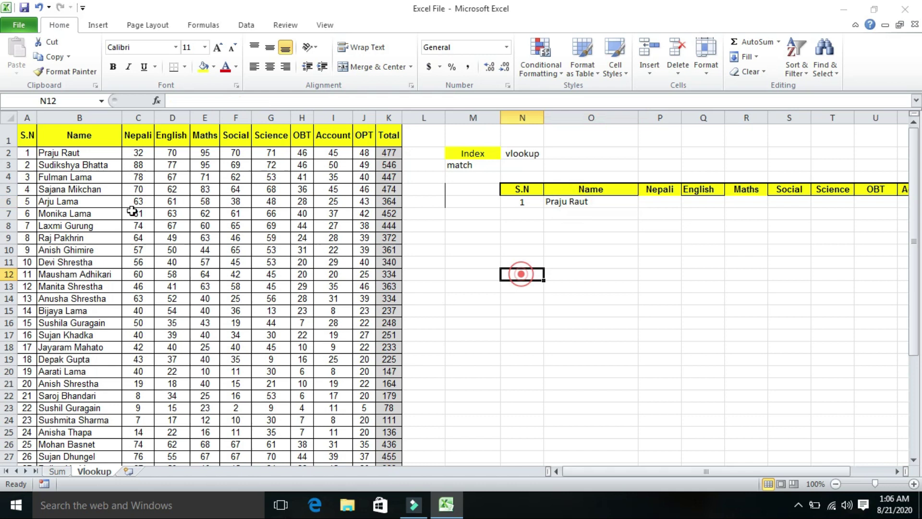
{"action": "left_click", "coordinate": [65, 154]}
- Check the Nepali header, its empty result cell and the first student's Nepali mark
{"action": "left_click", "coordinate": [659, 191]}
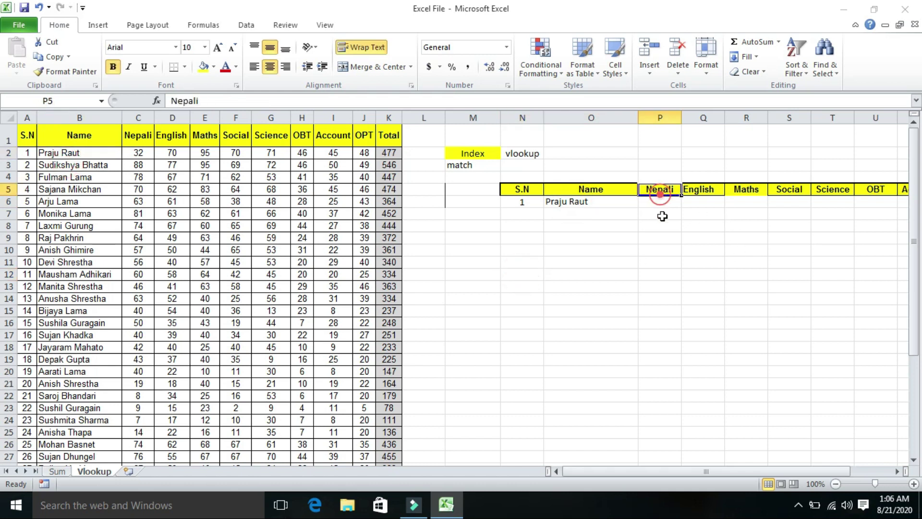
{"action": "left_click", "coordinate": [659, 202]}
{"action": "left_click", "coordinate": [135, 157]}
{"action": "left_click", "coordinate": [577, 213]}
{"action": "left_click", "coordinate": [659, 202]}
{"action": "left_click", "coordinate": [539, 224]}
{"action": "left_click", "coordinate": [706, 274]}
- Give the match label yellow fill and centre it horizontally and vertically
{"action": "left_click", "coordinate": [471, 166]}
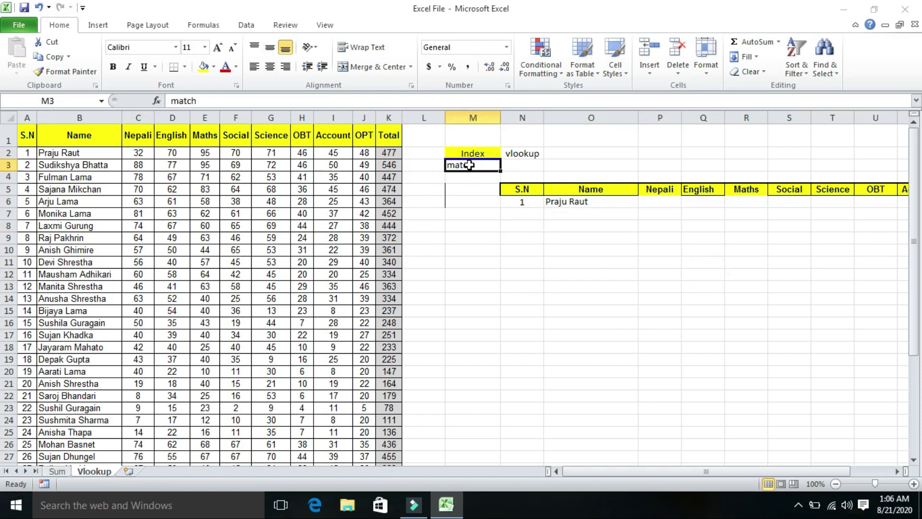
{"action": "left_click", "coordinate": [207, 69]}
{"action": "left_click", "coordinate": [539, 240]}
{"action": "left_click", "coordinate": [579, 204]}
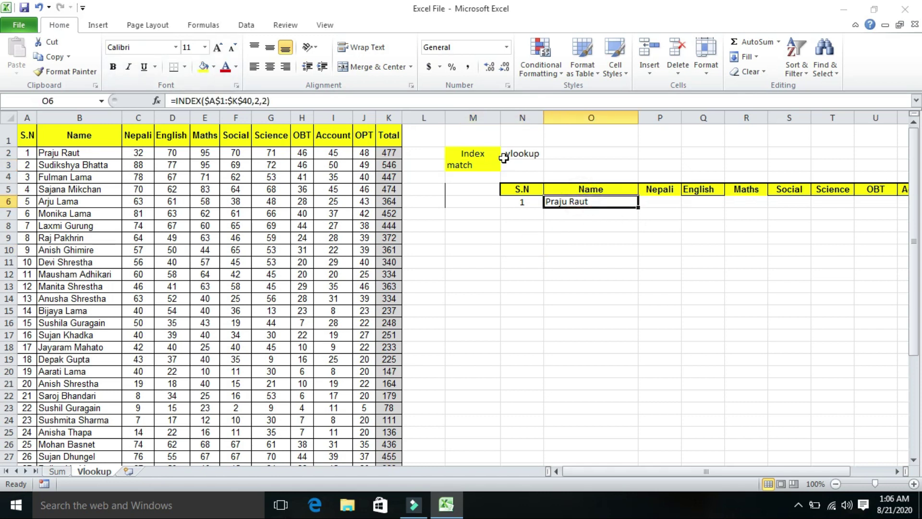
{"action": "left_click", "coordinate": [483, 166]}
{"action": "left_click", "coordinate": [270, 67]}
{"action": "left_click", "coordinate": [270, 48]}
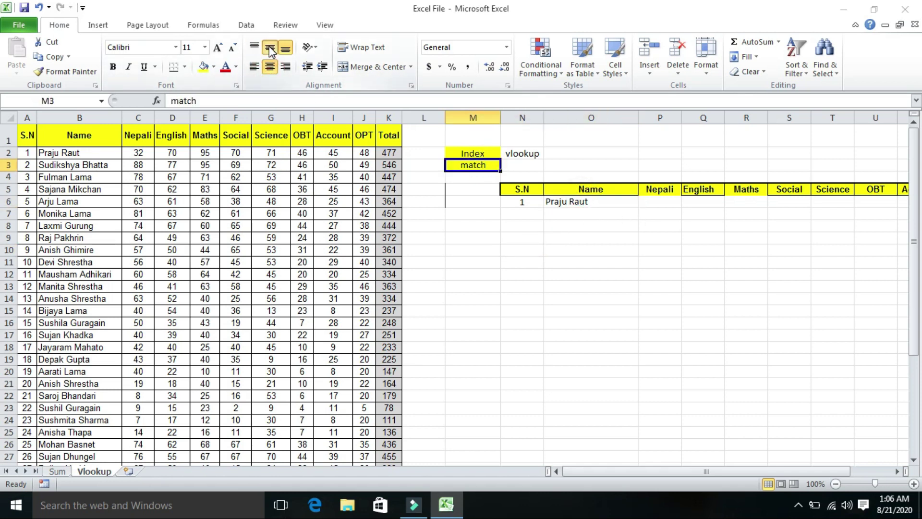
- Select cell M8 for the upcoming MATCH formula
{"action": "left_click", "coordinate": [591, 286]}
{"action": "left_click", "coordinate": [531, 251]}
{"action": "left_click", "coordinate": [602, 176]}
{"action": "left_click", "coordinate": [473, 226]}
- Attempt a MATCH formula in M8 on N6 and column A, which errors with too few arguments
{"action": "type", "text": "="}
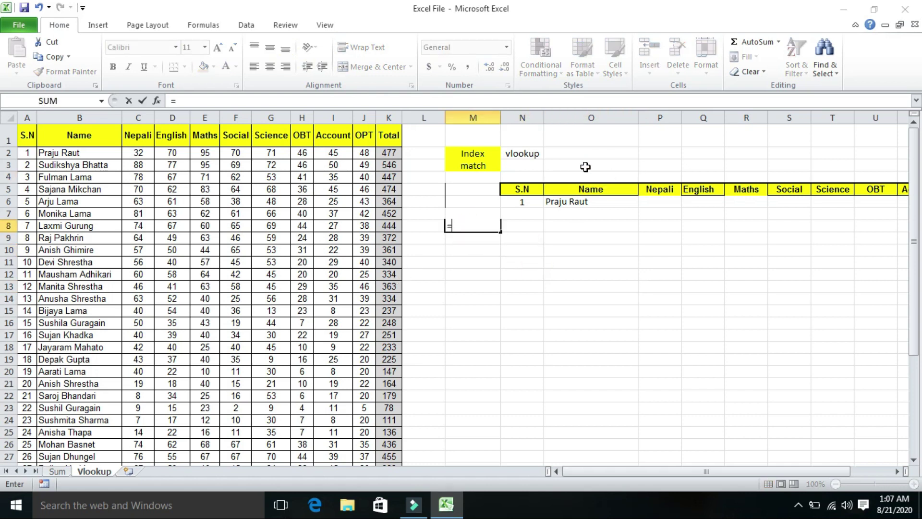
{"action": "type", "text": "match("}
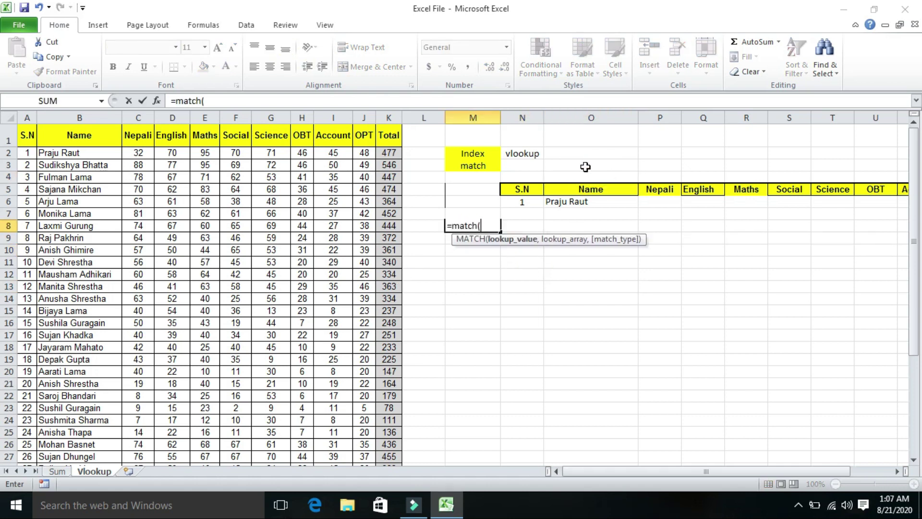
{"action": "left_click", "coordinate": [519, 202]}
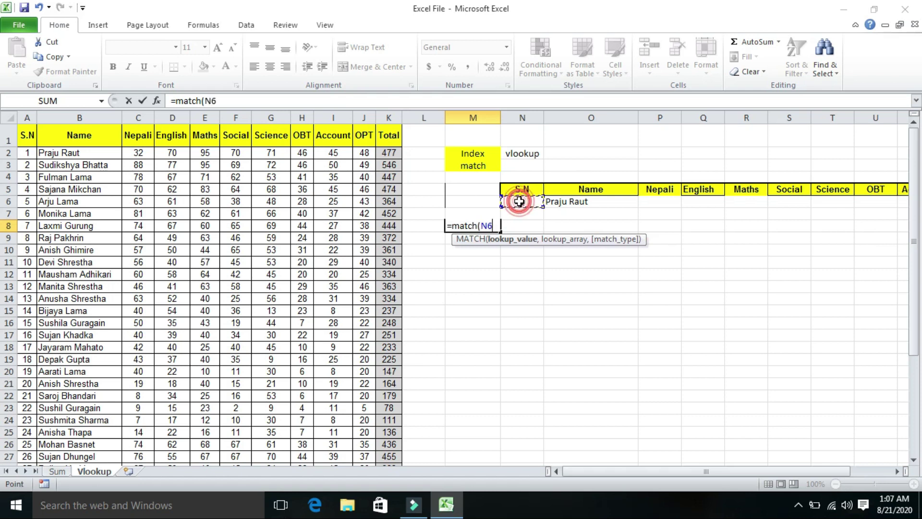
{"action": "left_click_drag", "start_coordinate": [30, 134], "coordinate": [31, 513]}
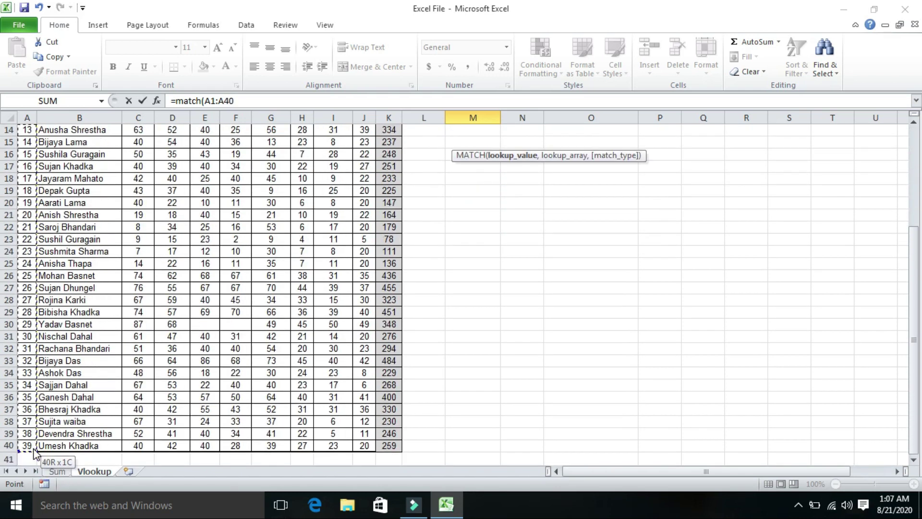
{"action": "left_click_drag", "start_coordinate": [31, 513], "coordinate": [28, 445]}
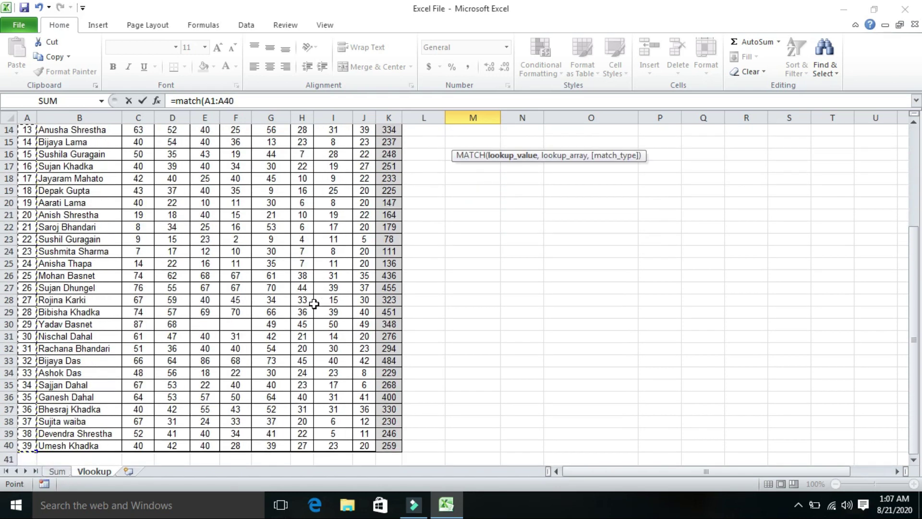
{"action": "type", "text": ")"}
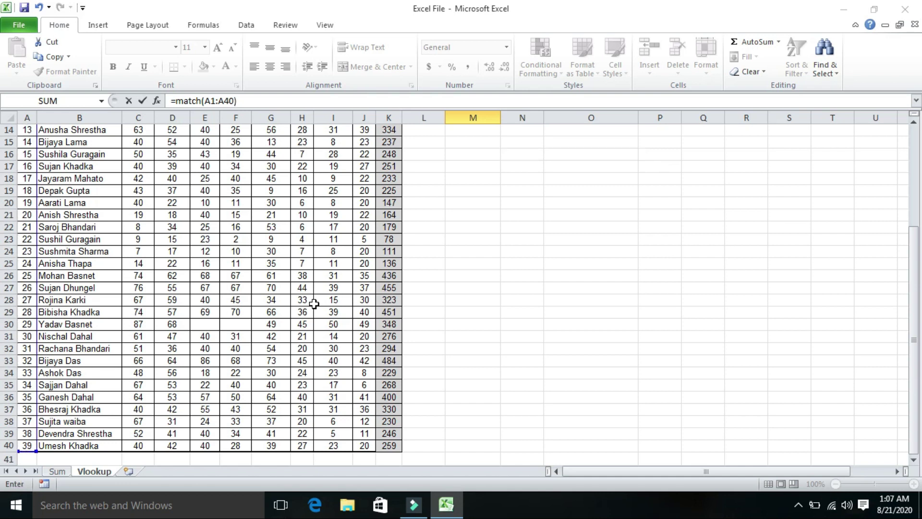
{"action": "key", "text": "Return"}
{"action": "key", "text": "Return"}
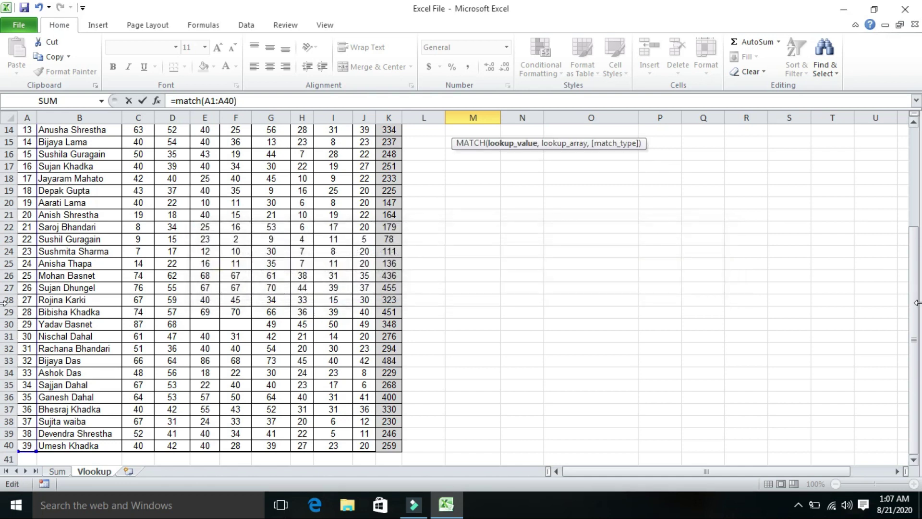
- Correct M8 to =MATCH(N6,A1:A40), returning 2
{"action": "left_click_drag", "start_coordinate": [915, 303], "coordinate": [915, 202]}
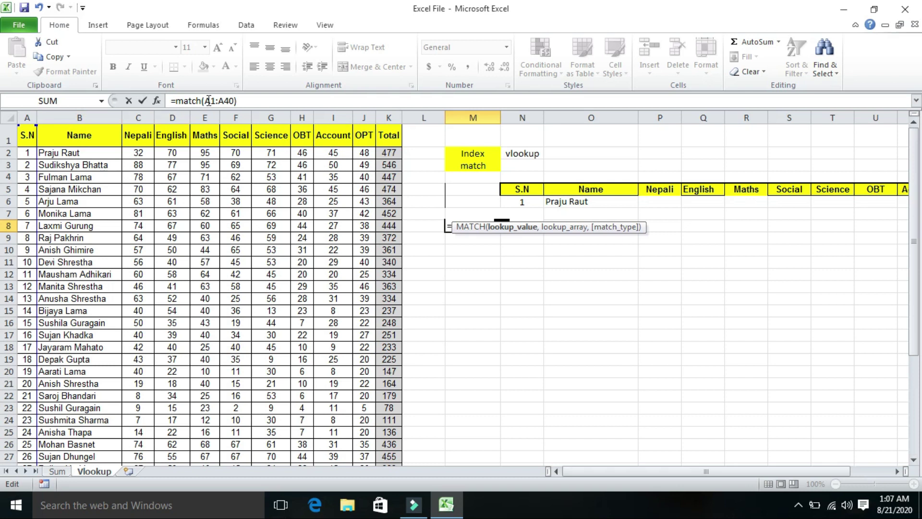
{"action": "left_click_drag", "start_coordinate": [238, 101], "coordinate": [211, 101]}
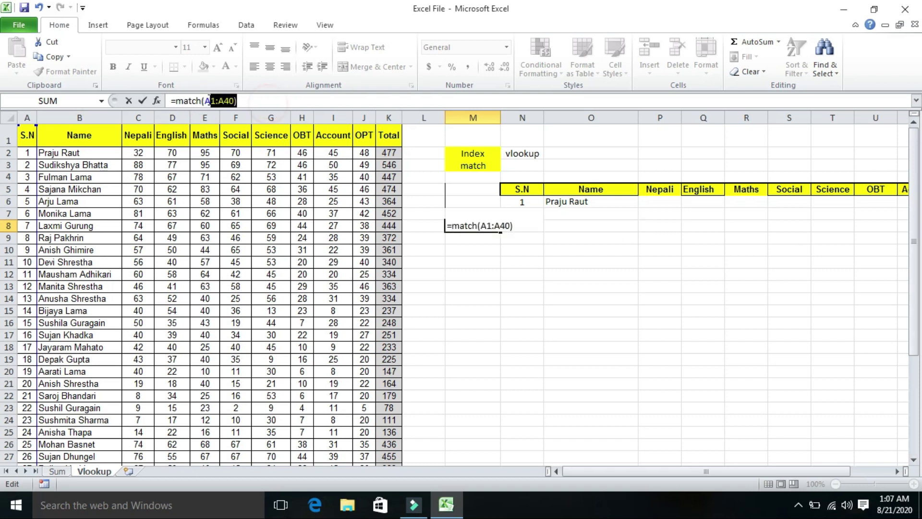
{"action": "key", "text": "BackSpace"}
{"action": "left_click", "coordinate": [531, 202]}
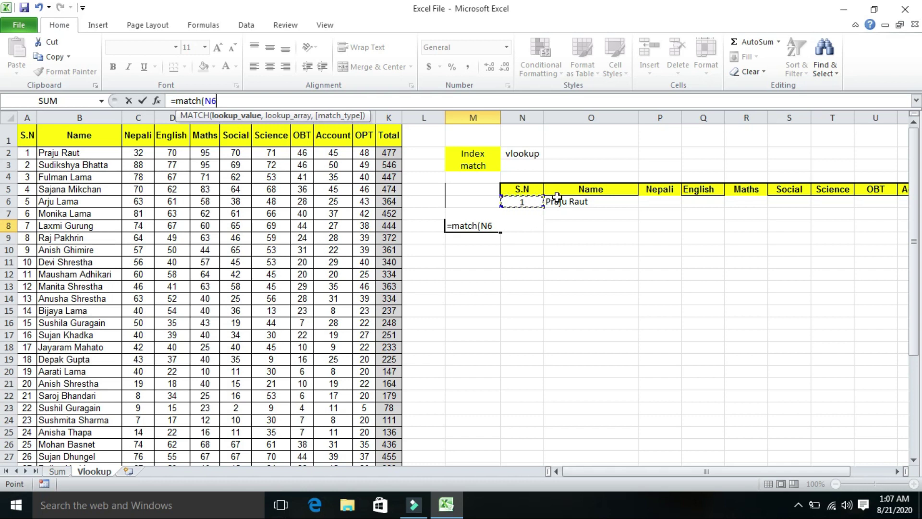
{"action": "type", "text": ","}
{"action": "mouse_move", "coordinate": [23, 149]}
{"action": "left_mouse_down"}
{"action": "mouse_move", "coordinate": [37, 480]}
{"action": "mouse_move", "coordinate": [21, 470]}
{"action": "left_mouse_up"}
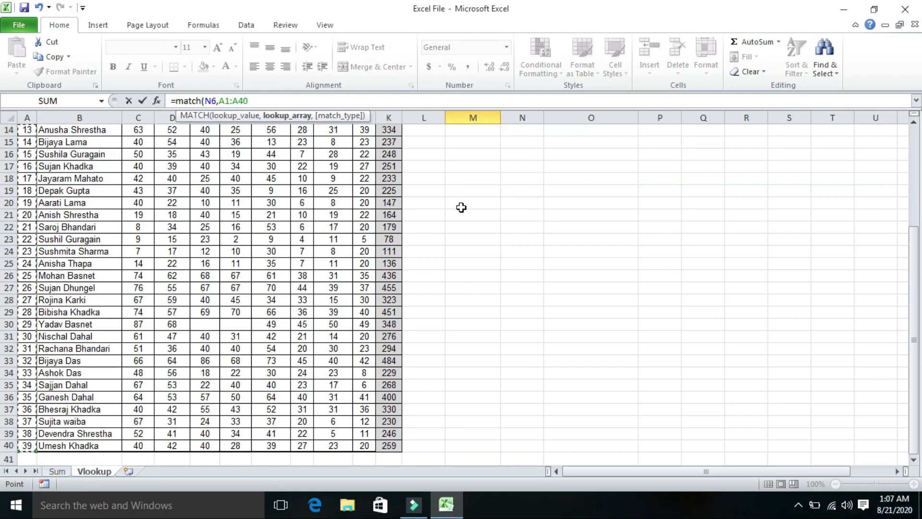
{"action": "type", "text": ")"}
{"action": "key", "text": "Return"}
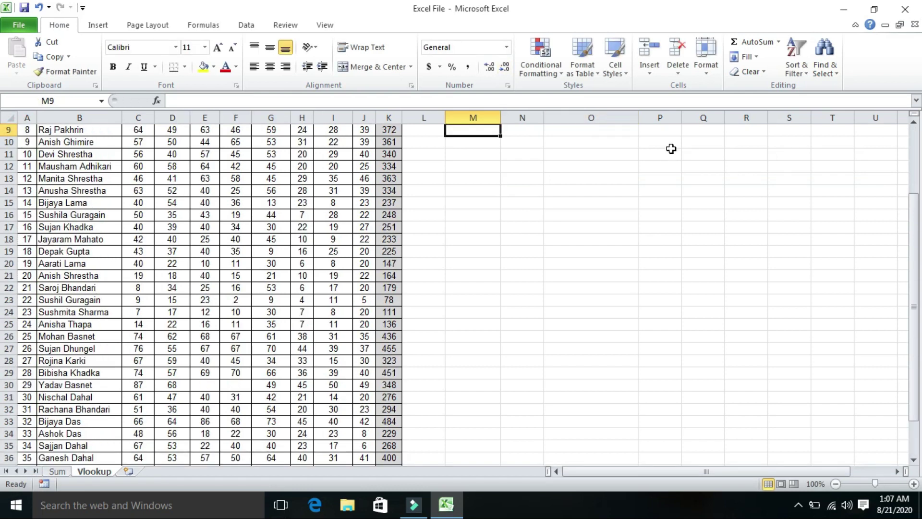
- Compare the MATCH result 2 with the first S.N entries in column A
{"action": "scroll", "coordinate": [917, 257], "scroll_direction": "up", "scroll_amount": 3}
{"action": "left_click", "coordinate": [473, 237]}
{"action": "left_click", "coordinate": [493, 223]}
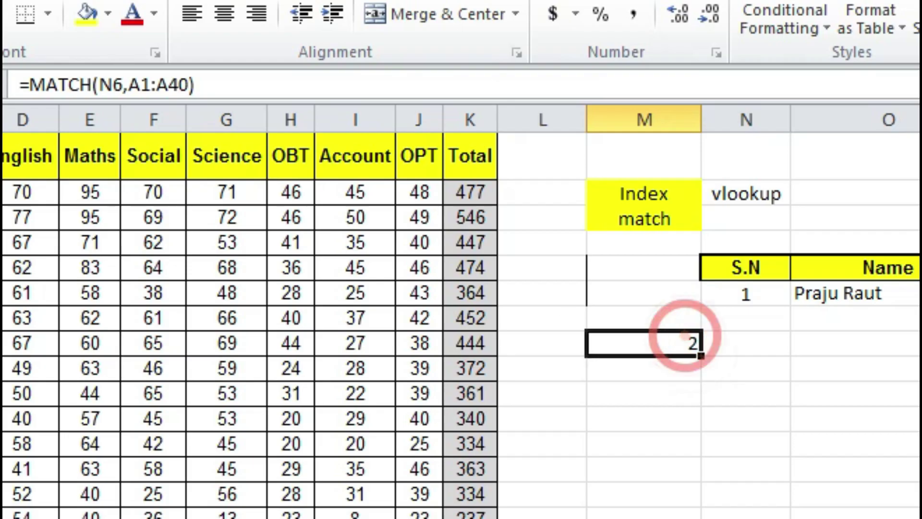
{"action": "left_click", "coordinate": [27, 137]}
{"action": "left_click", "coordinate": [28, 154]}
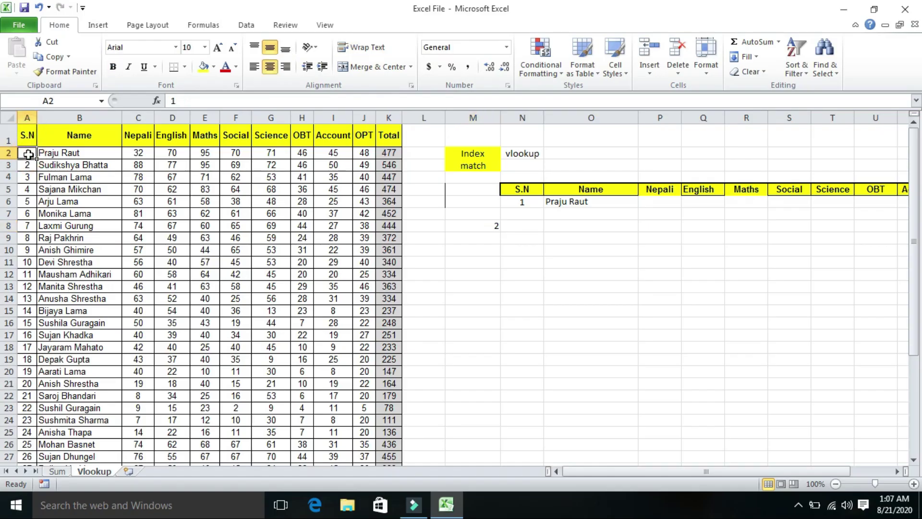
- Reselect O6 and open its INDEX formula for editing
{"action": "left_click", "coordinate": [521, 248]}
{"action": "left_click", "coordinate": [485, 225]}
{"action": "left_click", "coordinate": [582, 202]}
{"action": "left_click", "coordinate": [254, 101]}
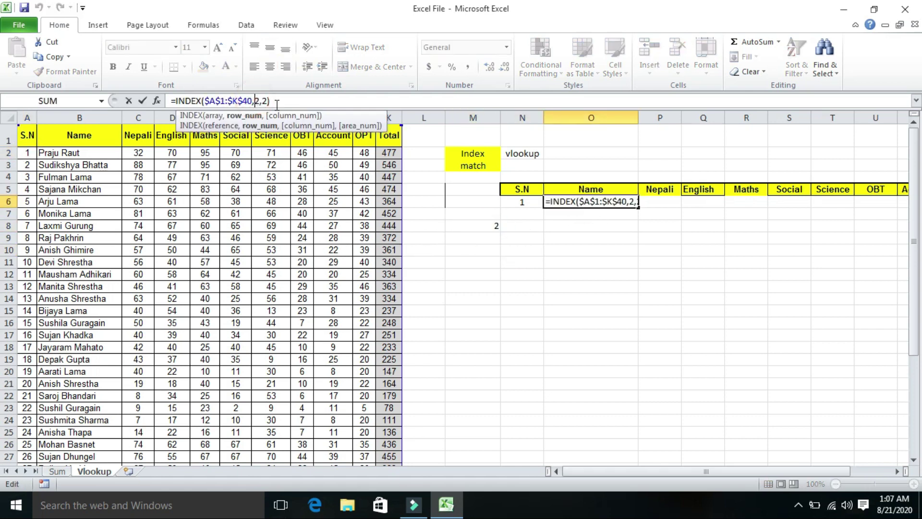
{"action": "key", "text": "Escape"}
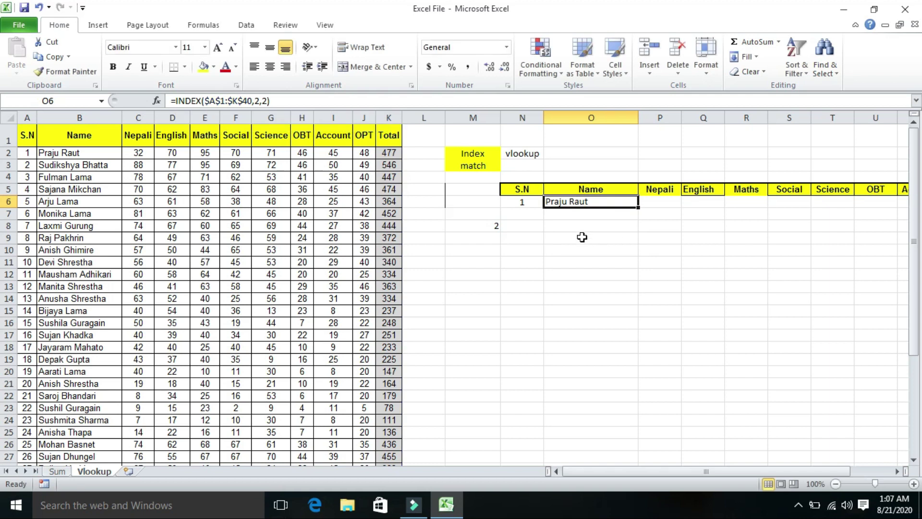
{"action": "left_click", "coordinate": [496, 221]}
{"action": "left_click", "coordinate": [595, 202]}
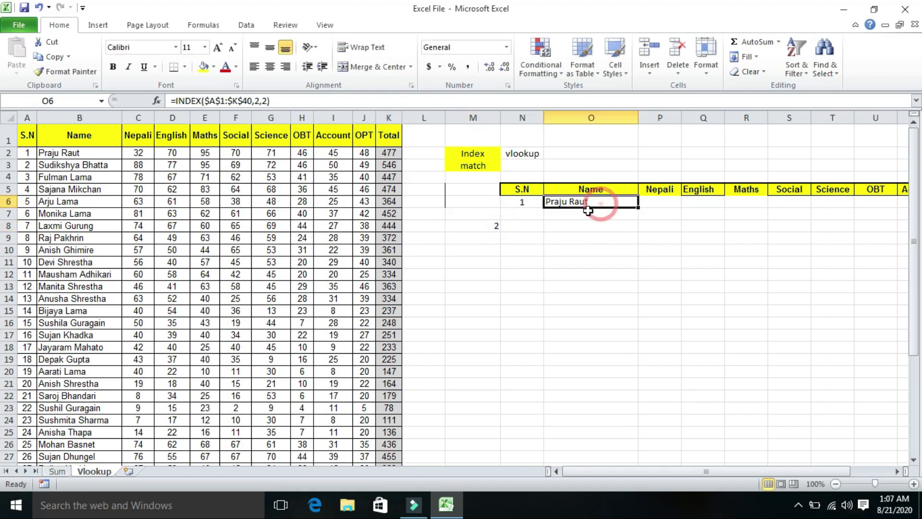
{"action": "left_click", "coordinate": [257, 105]}
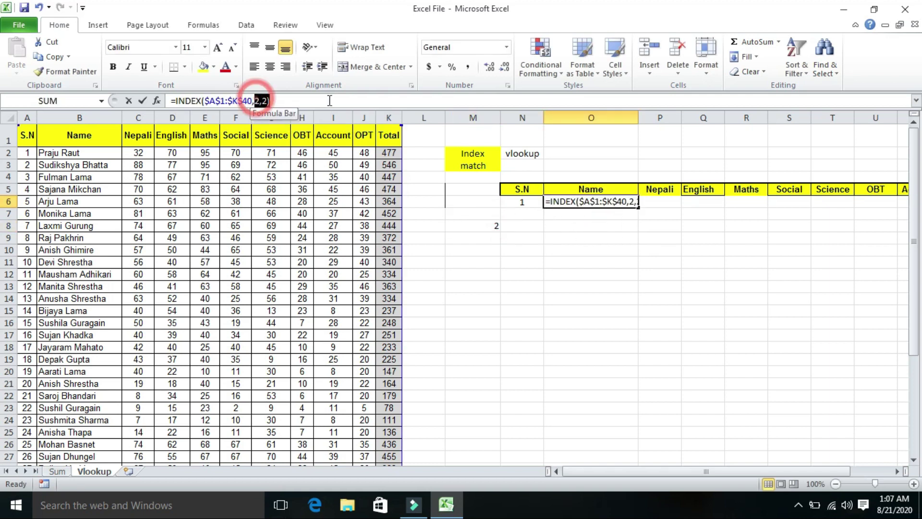
- Replace the hard-coded 2,2 with MATCH($N6,$A$1:$A$40,0) and begin a second MATCH
{"action": "left_click_drag", "start_coordinate": [255, 102], "coordinate": [330, 102]}
{"action": "key", "text": "BackSpace"}
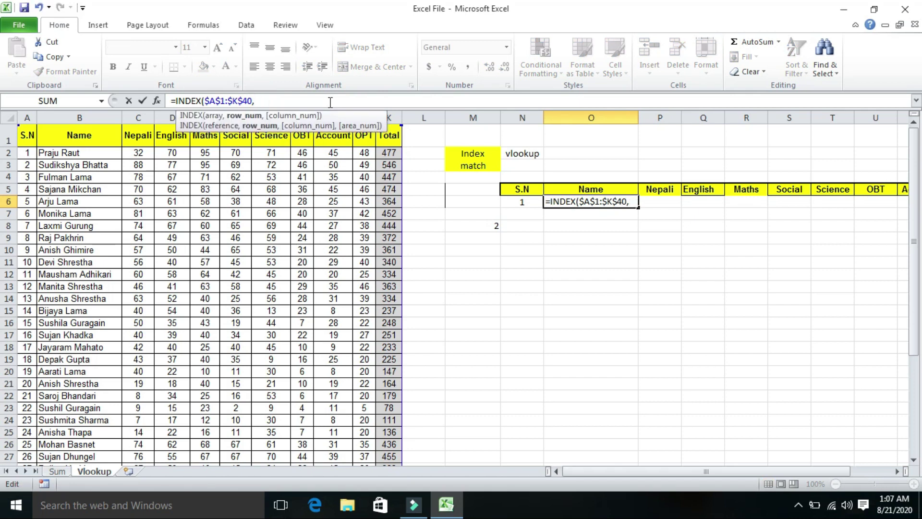
{"action": "type", "text": "match("}
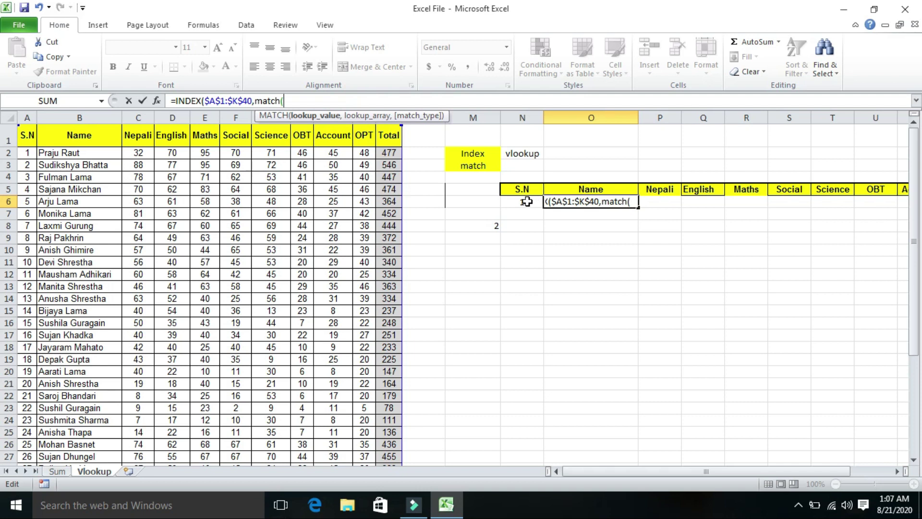
{"action": "left_click", "coordinate": [526, 202]}
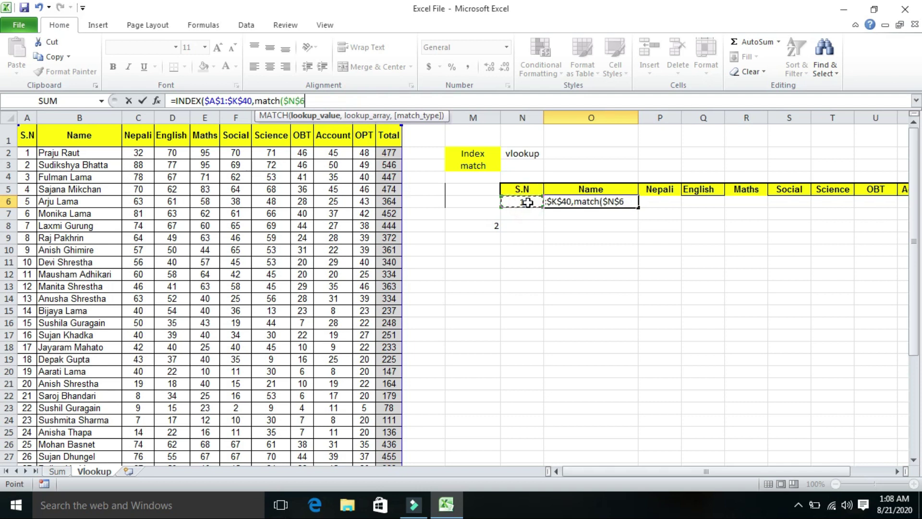
{"action": "key", "text": "F4"}
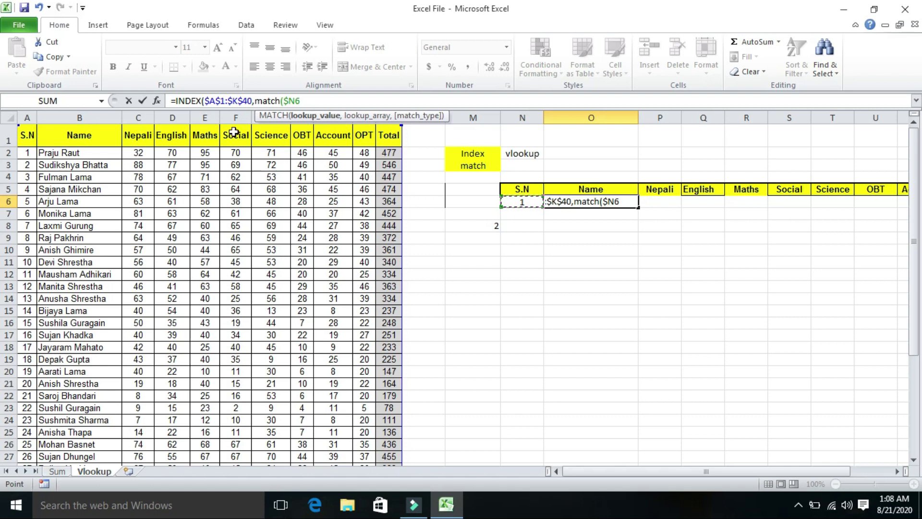
{"action": "type", "text": ","}
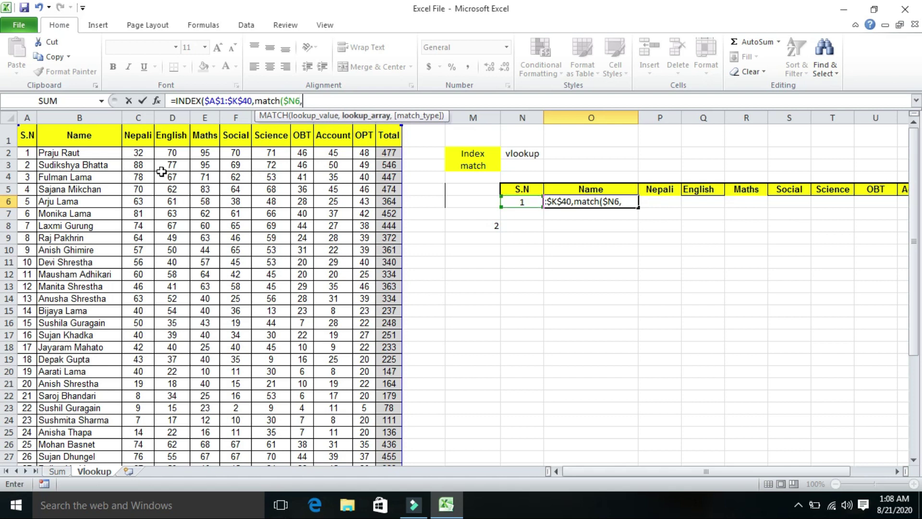
{"action": "mouse_move", "coordinate": [28, 133]}
{"action": "left_mouse_down"}
{"action": "mouse_move", "coordinate": [36, 456]}
{"action": "mouse_move", "coordinate": [31, 447]}
{"action": "left_mouse_up"}
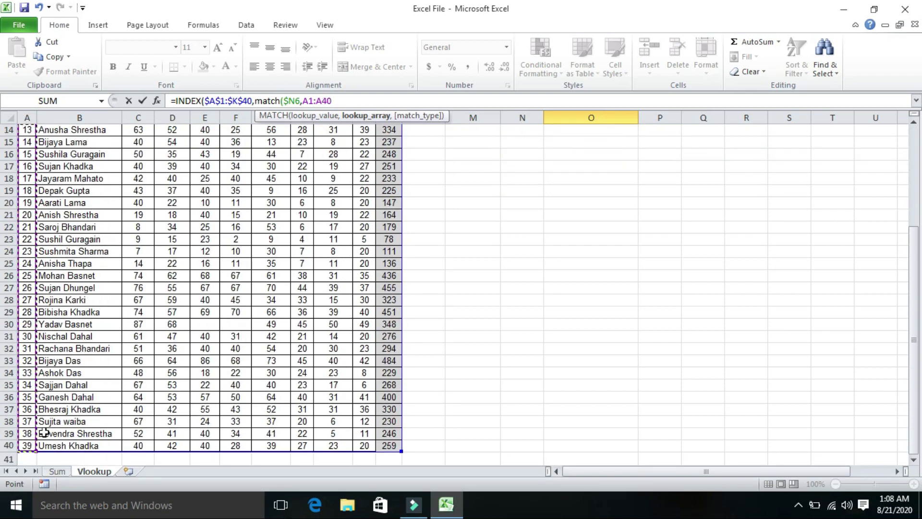
{"action": "key", "text": "F4"}
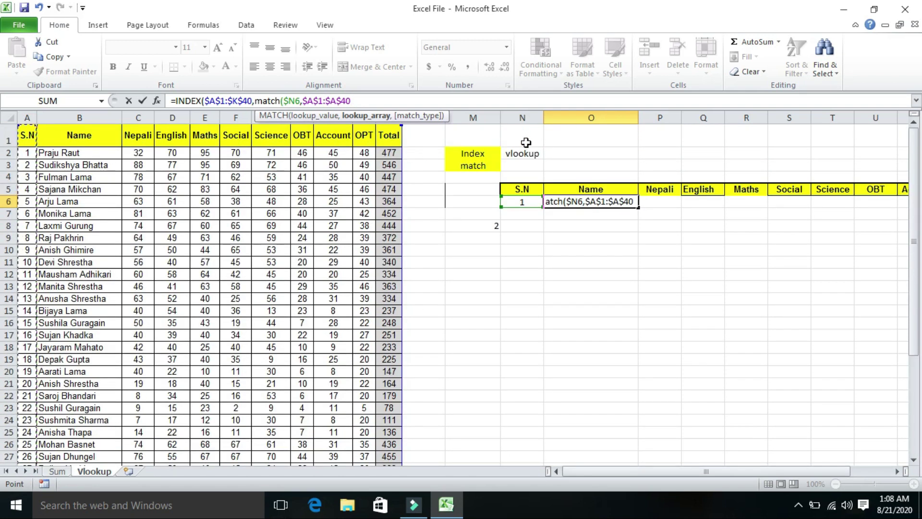
{"action": "type", "text": ","}
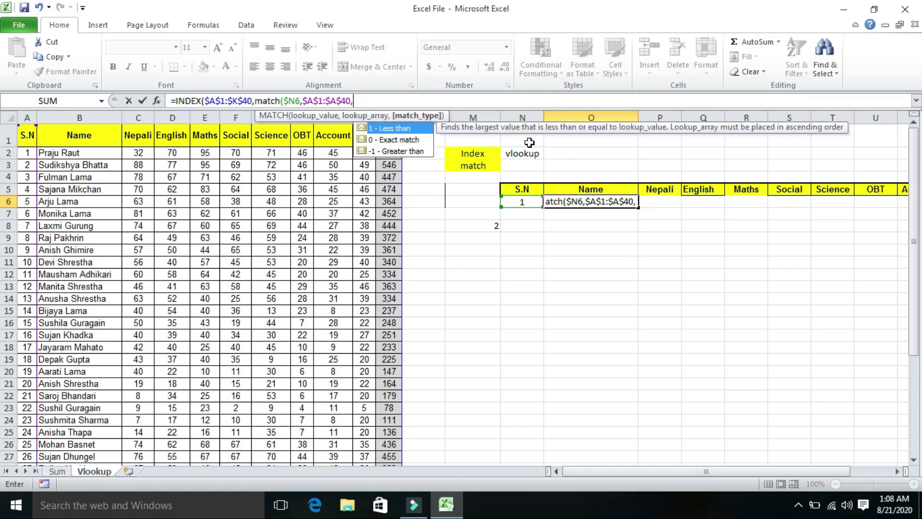
{"action": "type", "text": "0"}
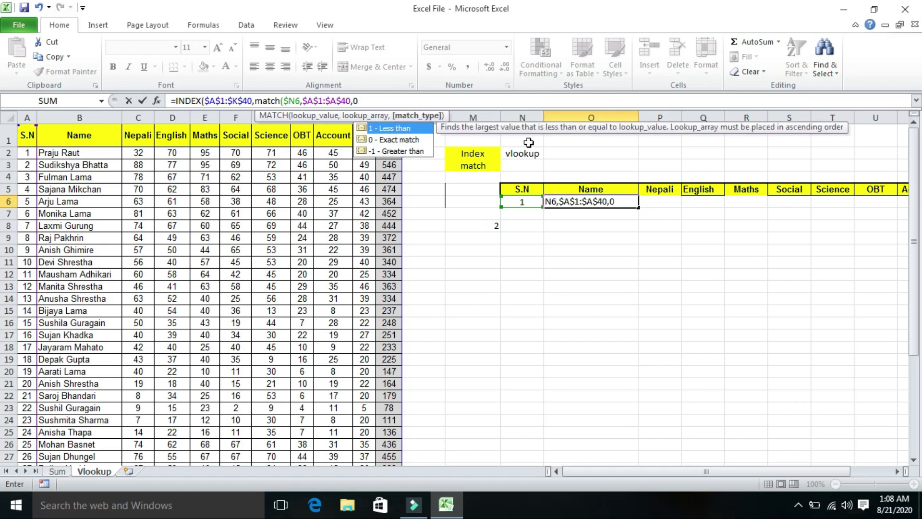
{"action": "type", "text": ")"}
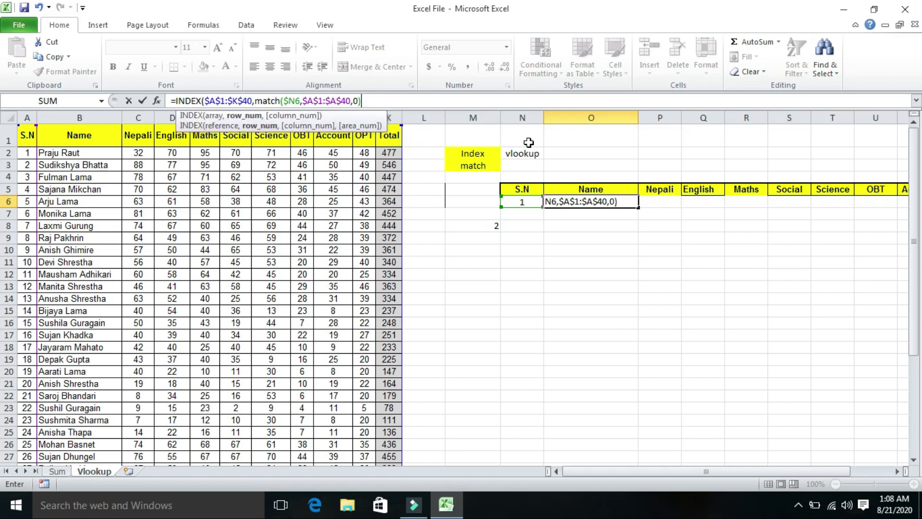
{"action": "type", "text": ","}
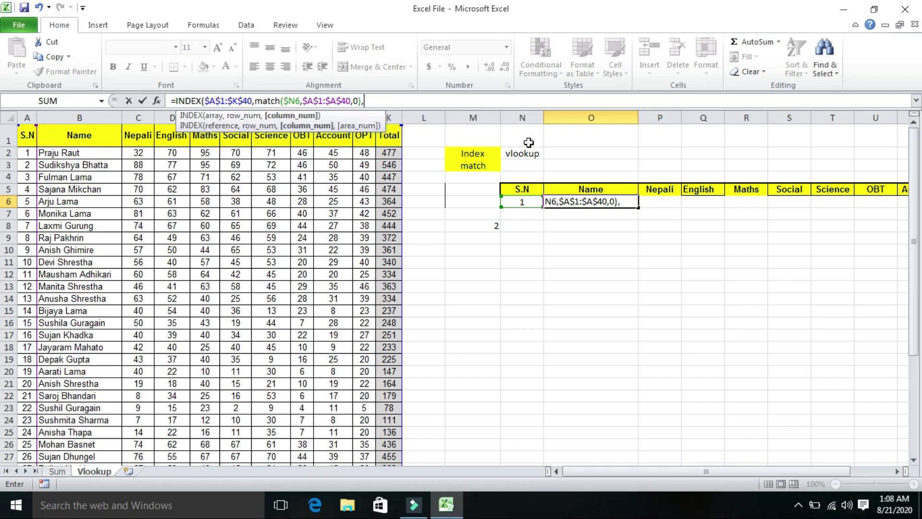
{"action": "type", "text": "match"}
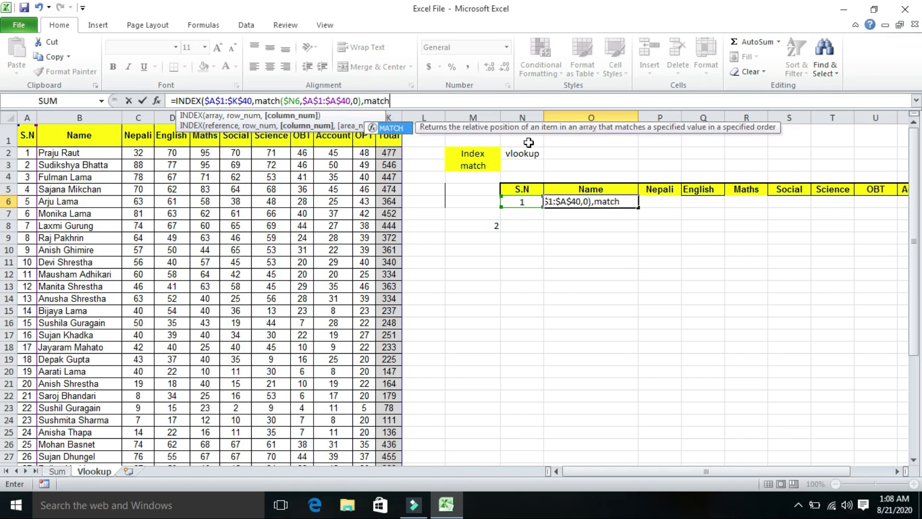
{"action": "type", "text": "("}
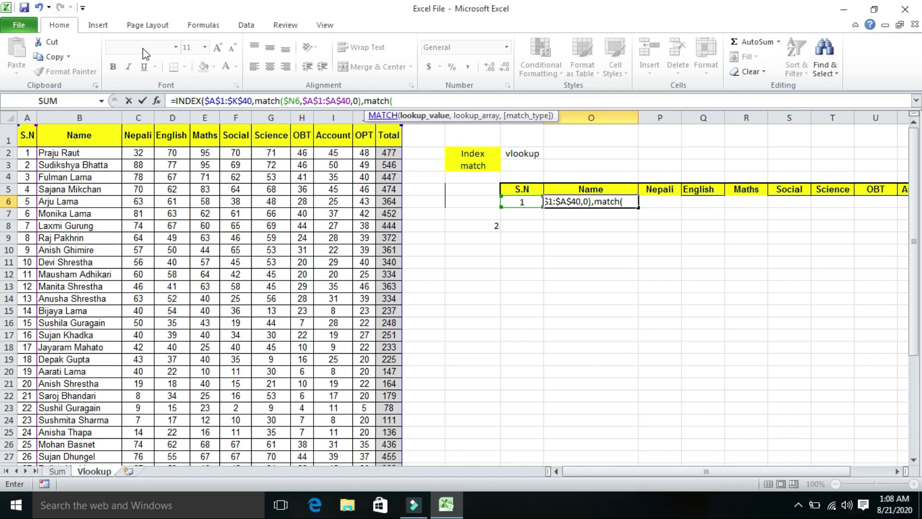
- Complete the column argument as MATCH(O$5,$A$1:$K$1,0) and commit O6's formula
{"action": "left_click", "coordinate": [577, 187]}
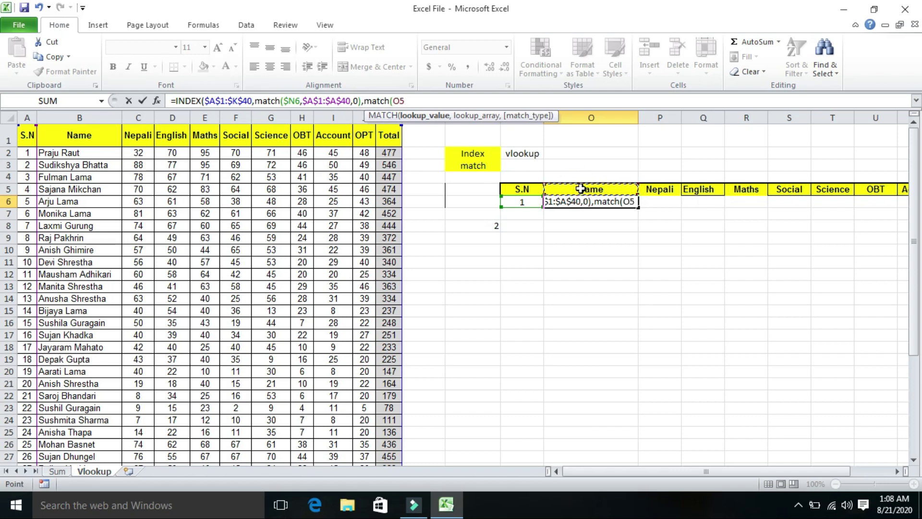
{"action": "key", "text": "F4"}
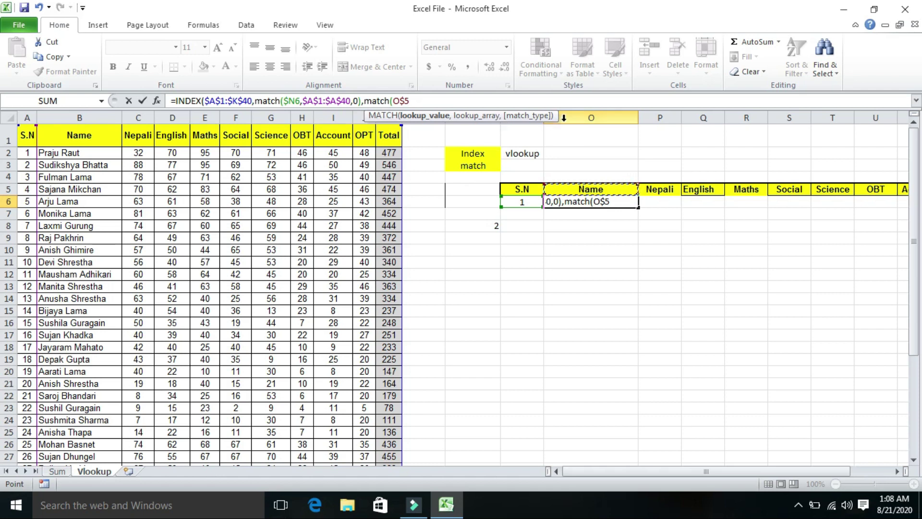
{"action": "type", "text": ","}
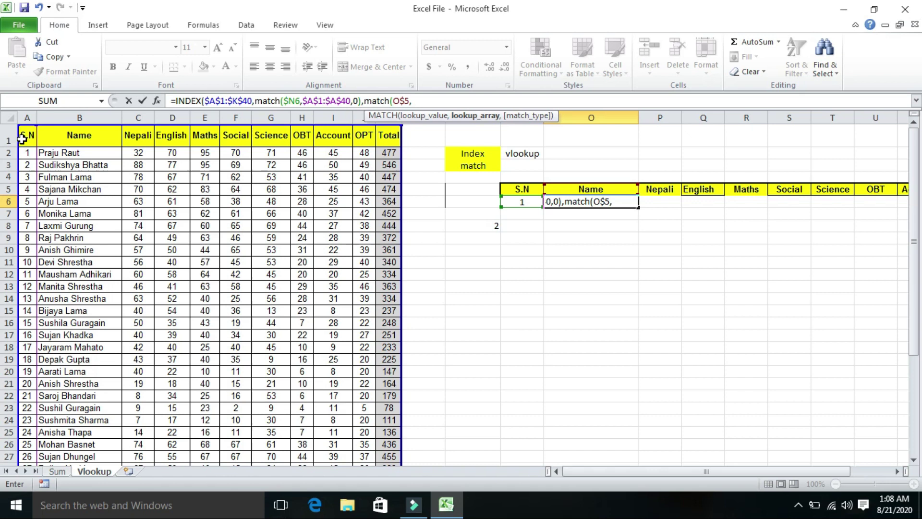
{"action": "left_click_drag", "start_coordinate": [21, 139], "coordinate": [407, 136]}
{"action": "key", "text": "F4"}
{"action": "type", "text": ",0"}
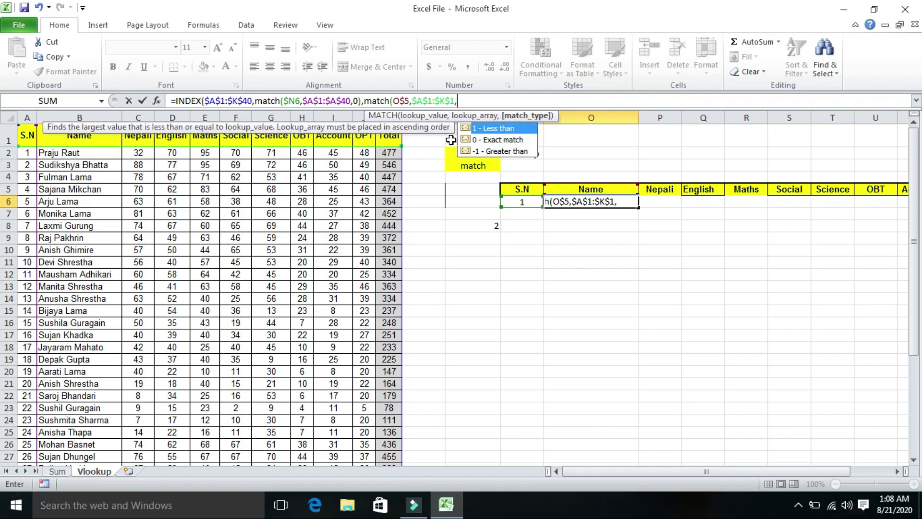
{"action": "type", "text": ")"}
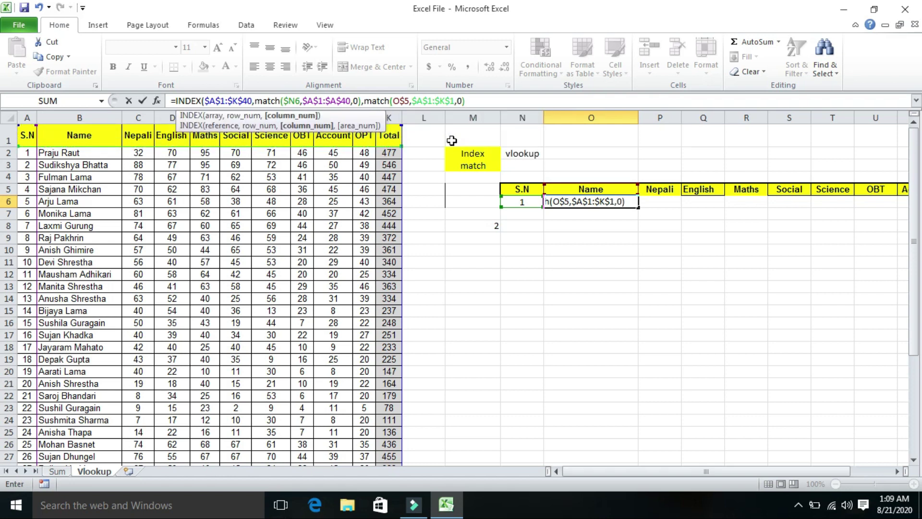
{"action": "type", "text": ")"}
{"action": "key", "text": "Return"}
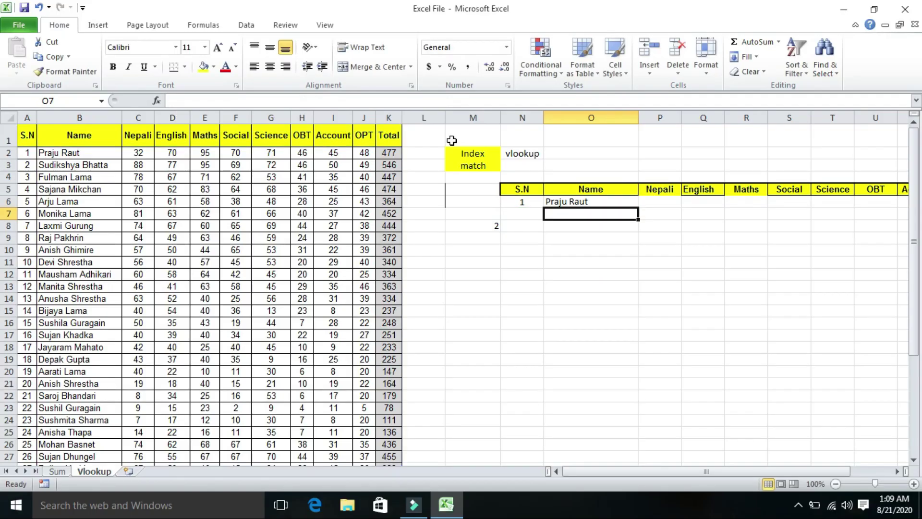
- Review N6 and the row 5 subject headers, then extend O6's formula across P6:X6
{"action": "left_click", "coordinate": [570, 202]}
{"action": "left_click", "coordinate": [525, 202]}
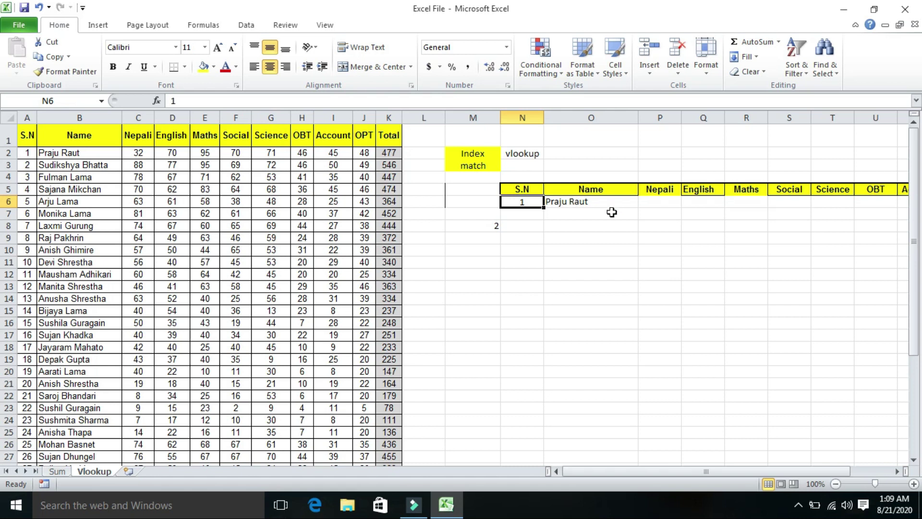
{"action": "left_click", "coordinate": [602, 200]}
{"action": "left_click", "coordinate": [670, 203]}
{"action": "left_click", "coordinate": [699, 195]}
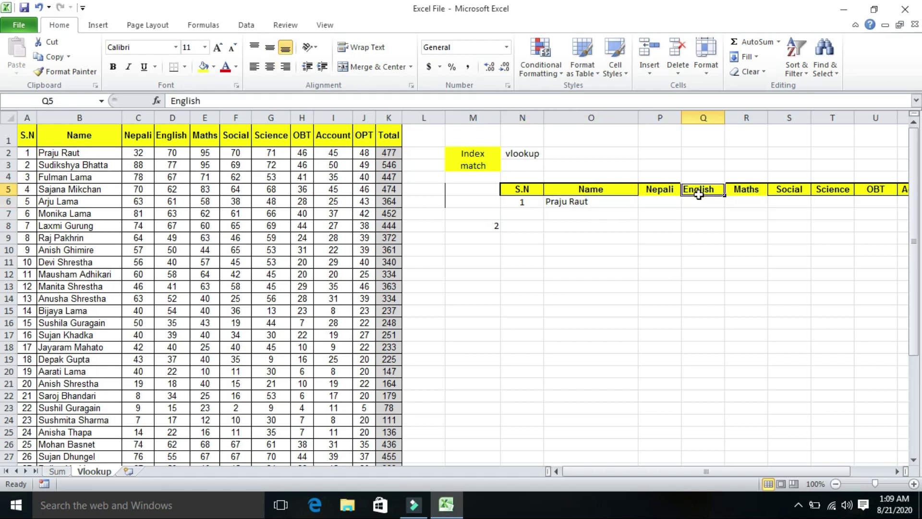
{"action": "left_click", "coordinate": [607, 204]}
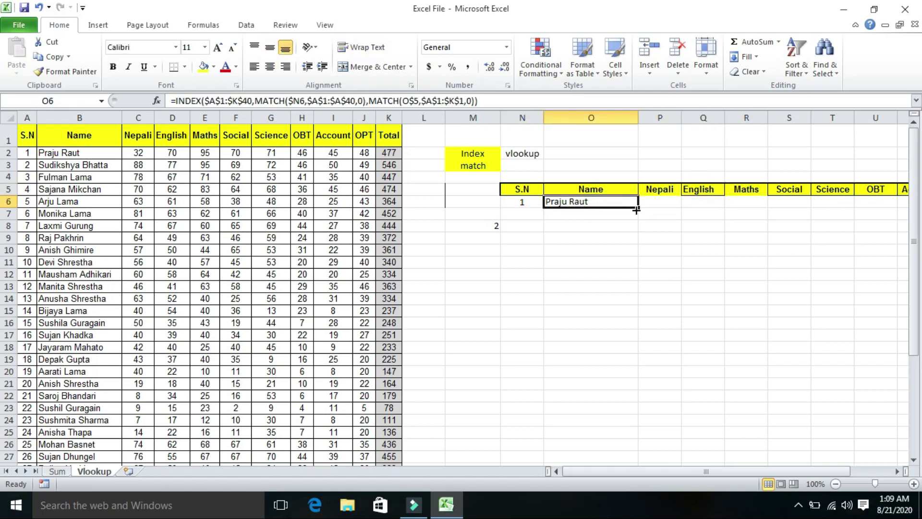
{"action": "left_click_drag", "start_coordinate": [637, 210], "coordinate": [840, 210]}
{"action": "left_click", "coordinate": [703, 250]}
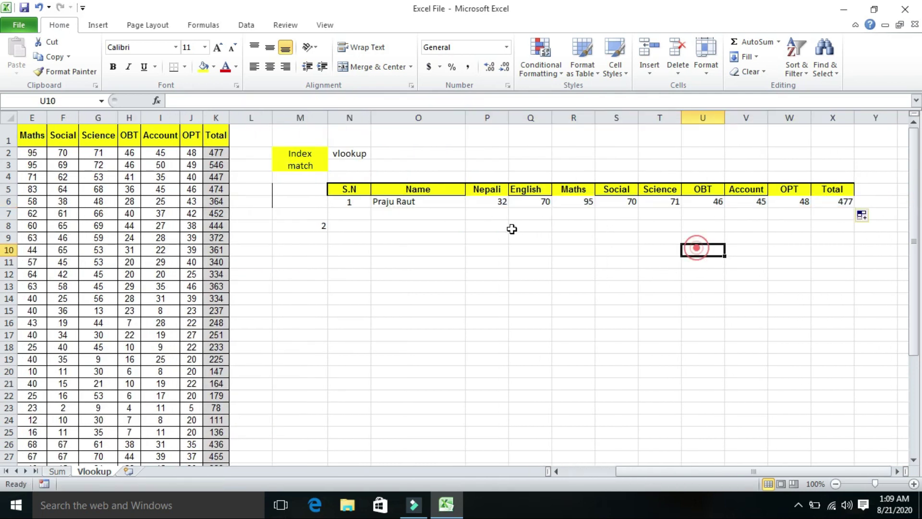
- Centre the lookup row O6:X6 horizontally and vertically, then clear P6:X6
{"action": "left_click_drag", "start_coordinate": [391, 202], "coordinate": [845, 202]}
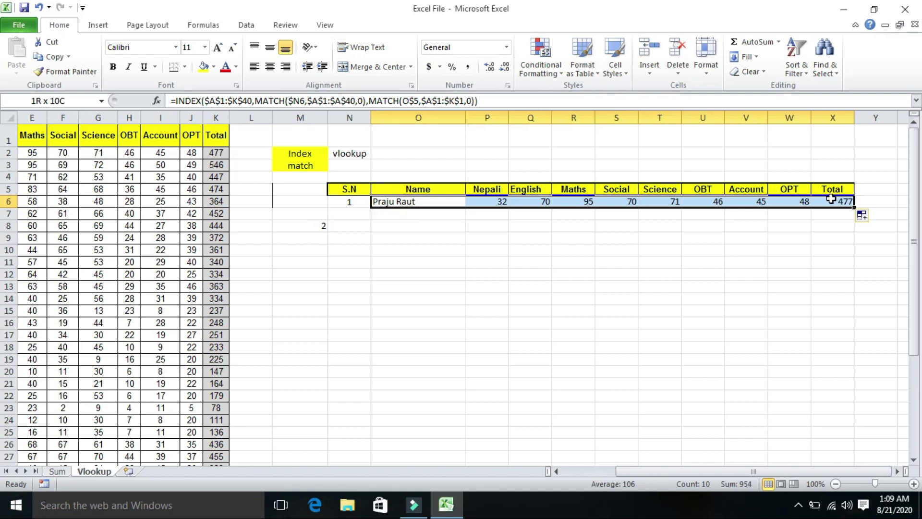
{"action": "left_click", "coordinate": [276, 65]}
{"action": "left_click", "coordinate": [270, 46]}
{"action": "left_click", "coordinate": [361, 269]}
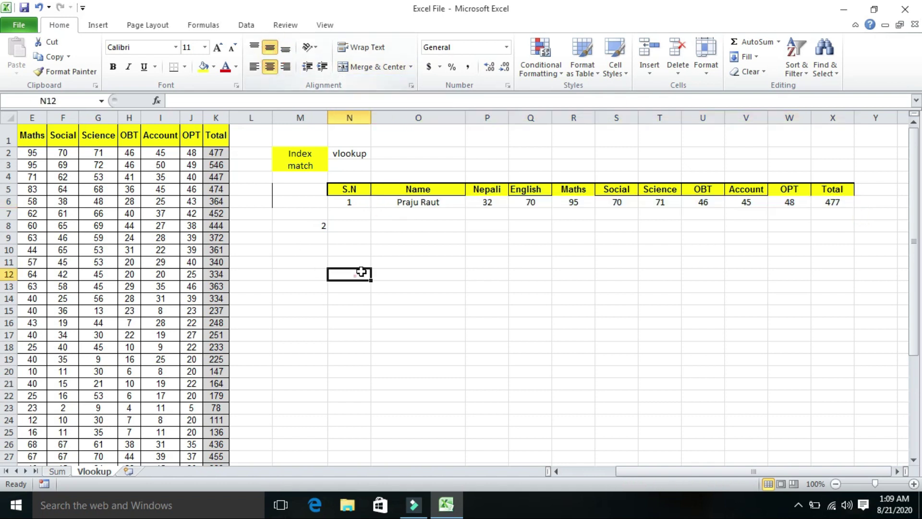
{"action": "left_click", "coordinate": [418, 201]}
{"action": "left_click_drag", "start_coordinate": [492, 201], "coordinate": [830, 201]}
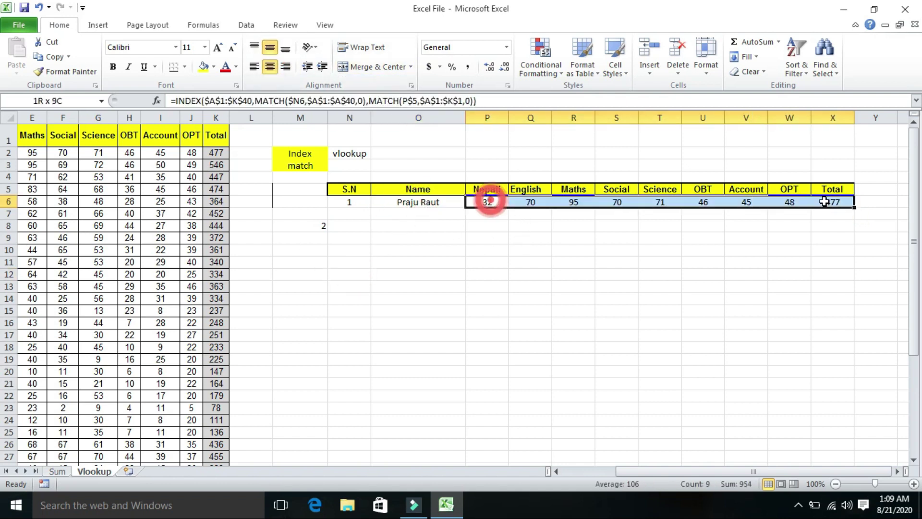
{"action": "key", "text": "Delete"}
{"action": "left_click", "coordinate": [677, 263]}
- Copy O6's INDEX/MATCH formula into P6:X6, showing marks 32 to 477
{"action": "left_click", "coordinate": [408, 209]}
{"action": "key", "text": "ctrl+c"}
{"action": "left_click_drag", "start_coordinate": [482, 202], "coordinate": [831, 199]}
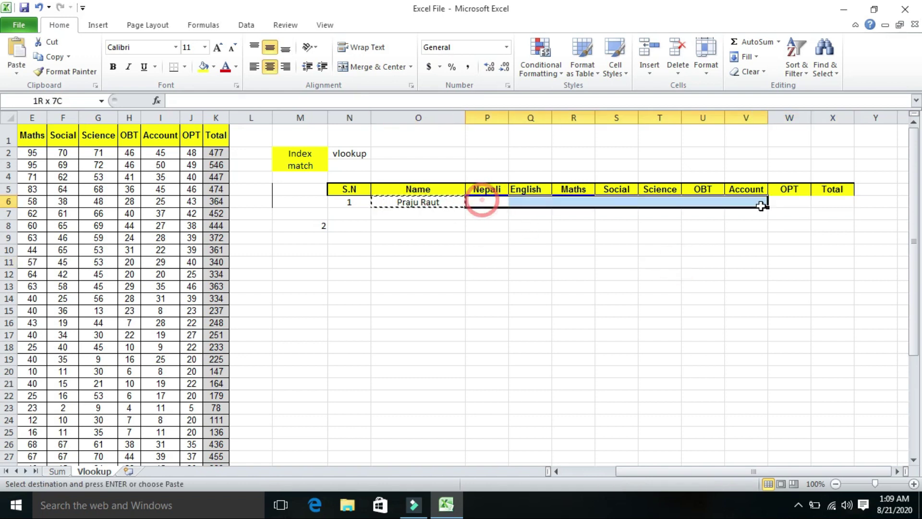
{"action": "key", "text": "ctrl+v"}
{"action": "left_click", "coordinate": [791, 273]}
{"action": "left_click", "coordinate": [575, 214]}
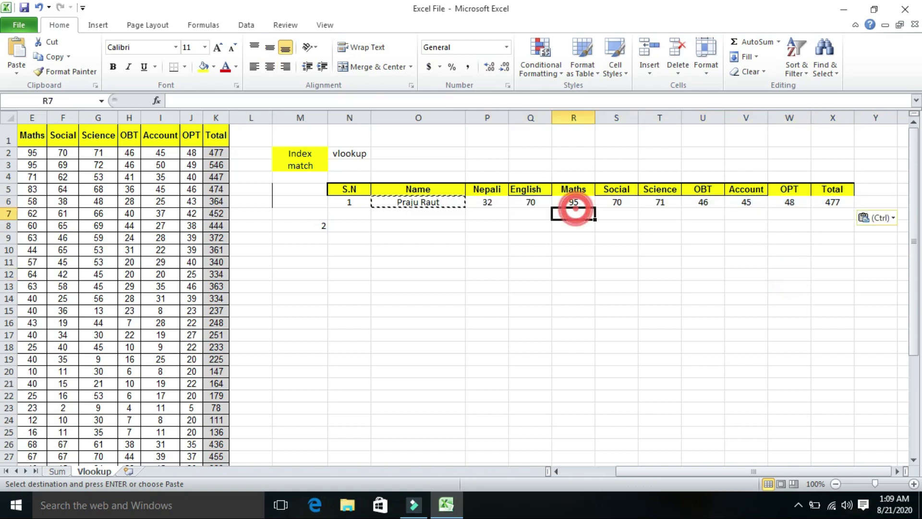
{"action": "left_click_drag", "start_coordinate": [749, 472], "coordinate": [696, 471]}
{"action": "left_click", "coordinate": [562, 347]}
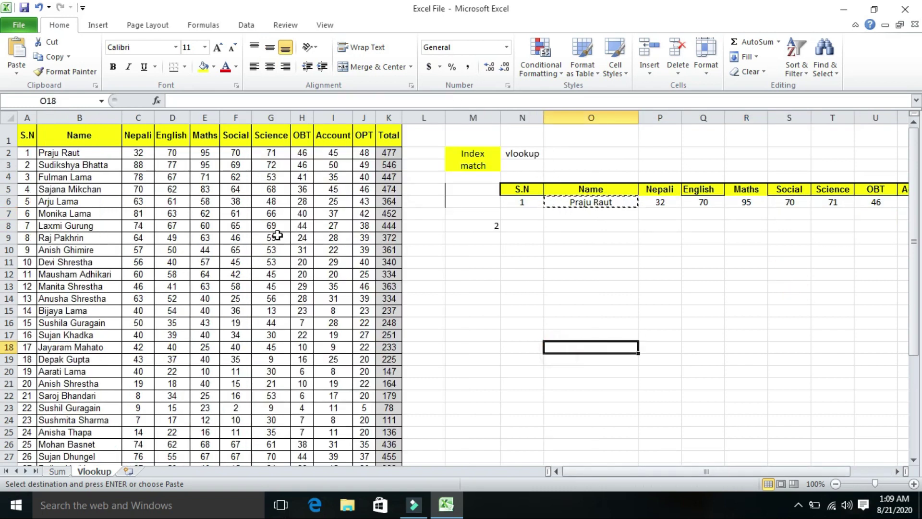
- Change N6 to S.N 10 and compare the lookup row with student 10's source row
{"action": "left_click", "coordinate": [524, 204]}
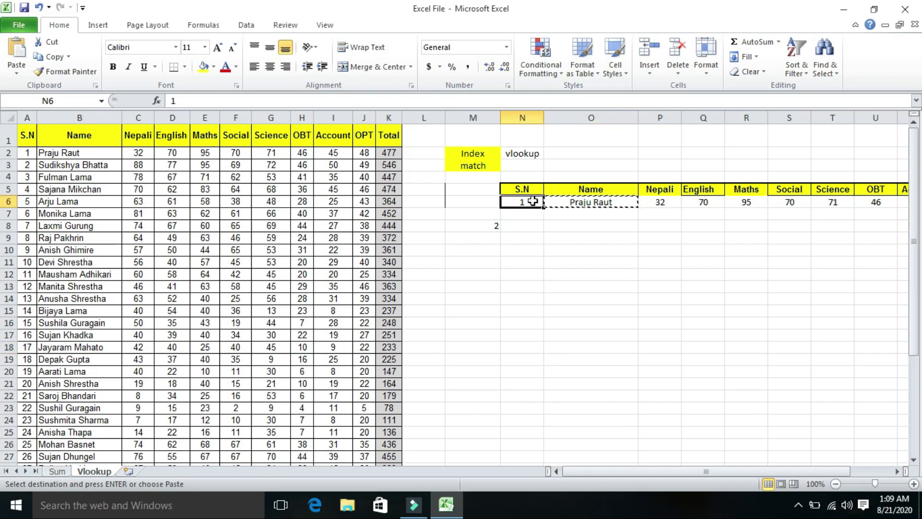
{"action": "type", "text": "1"}
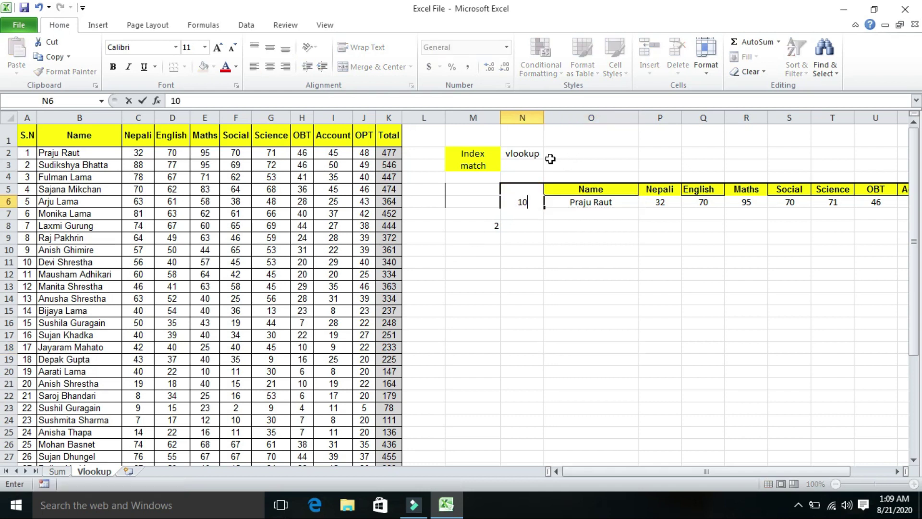
{"action": "key", "text": "Return"}
{"action": "left_click", "coordinate": [610, 189]}
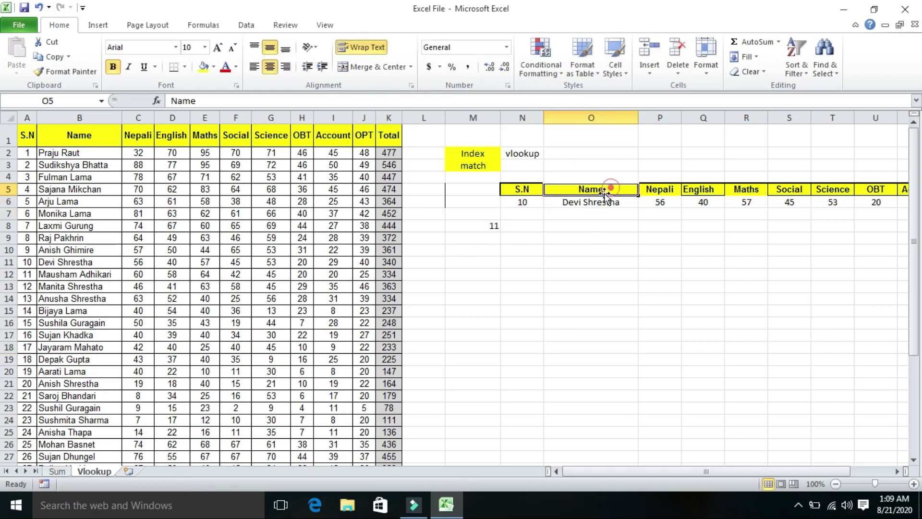
{"action": "left_click_drag", "start_coordinate": [29, 262], "coordinate": [385, 261]}
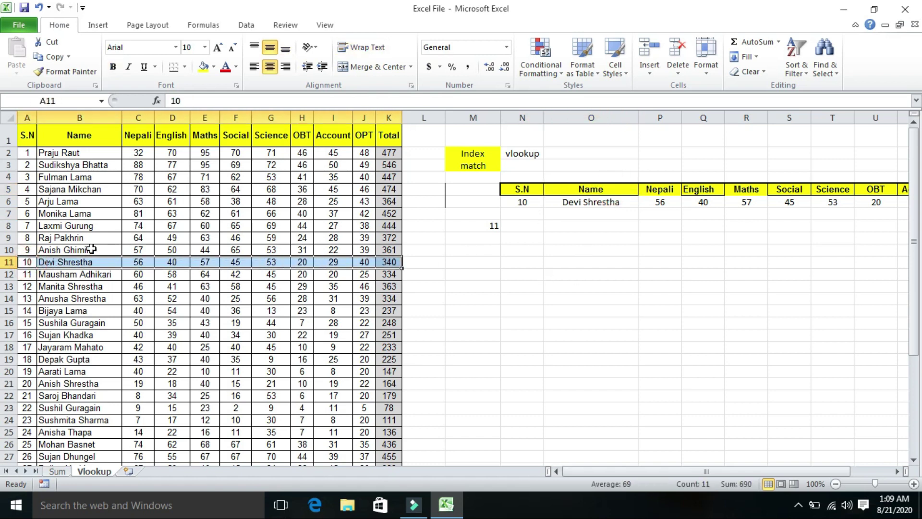
{"action": "left_click_drag", "start_coordinate": [515, 205], "coordinate": [866, 202]}
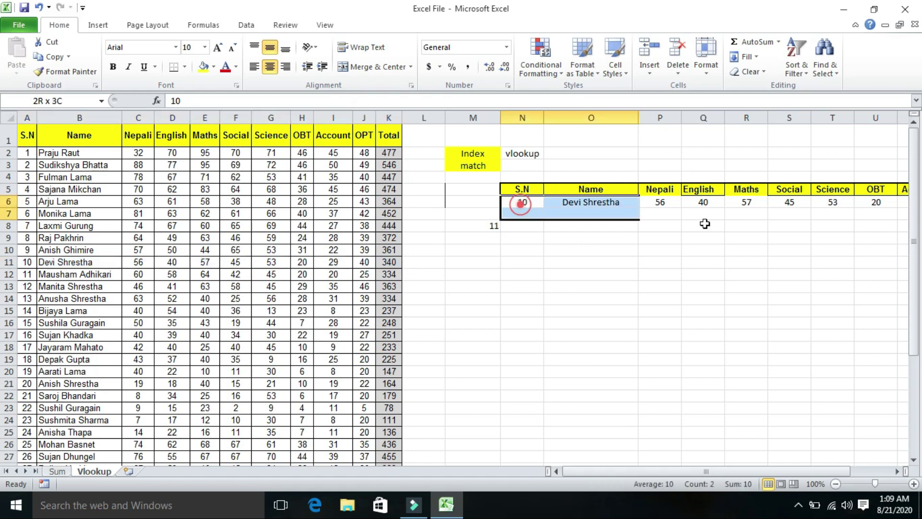
{"action": "left_click", "coordinate": [504, 263]}
{"action": "left_click_drag", "start_coordinate": [704, 471], "coordinate": [558, 473]}
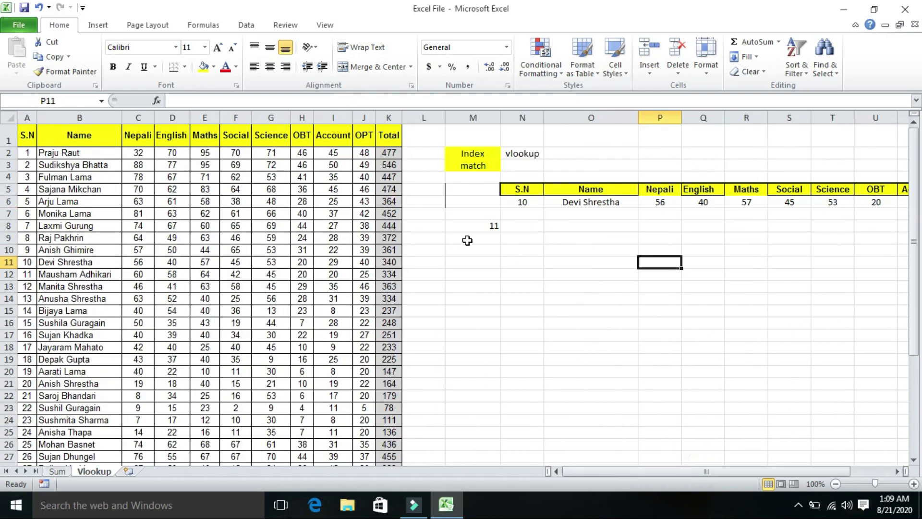
- Delete the helper MATCH value in M8
{"action": "left_click", "coordinate": [481, 228]}
{"action": "key", "text": "Delete"}
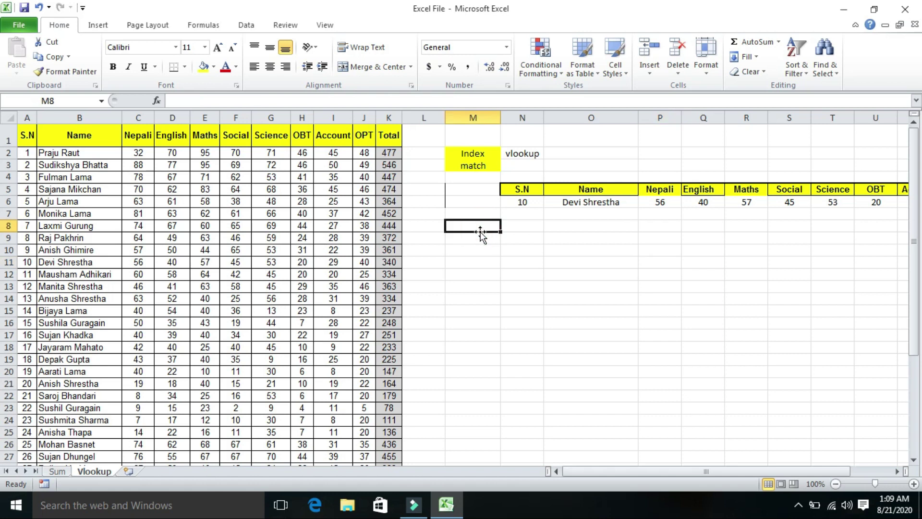
{"action": "left_click", "coordinate": [524, 205]}
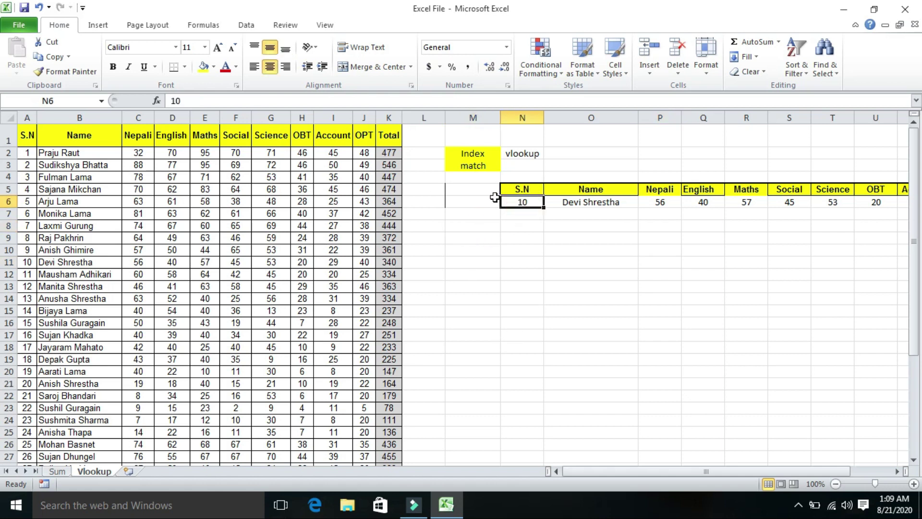
- Enter S.N values 1, 3 and 4 down column N and center N6:N9
{"action": "type", "text": "1"}
{"action": "key", "text": "Return"}
{"action": "key", "text": "Return"}
{"action": "type", "text": "3"}
{"action": "key", "text": "Return"}
{"action": "type", "text": "4"}
{"action": "key", "text": "Return"}
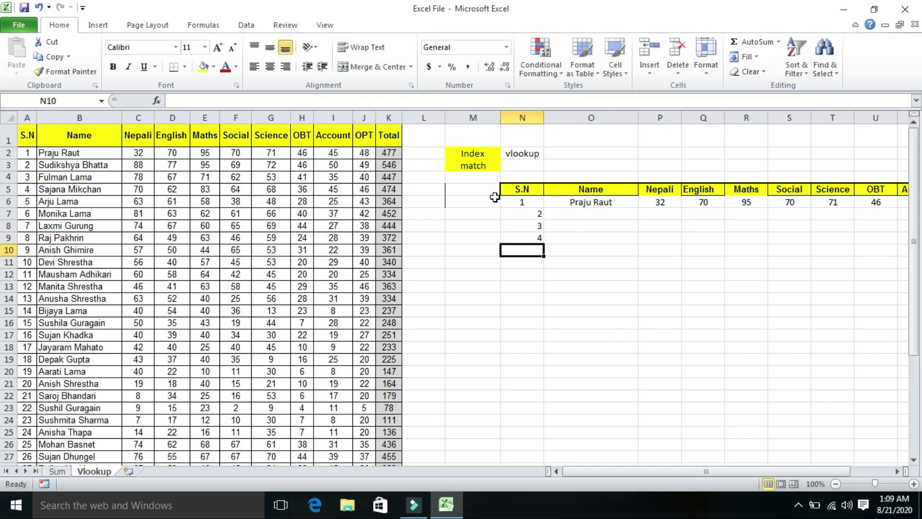
{"action": "left_click_drag", "start_coordinate": [522, 202], "coordinate": [524, 239]}
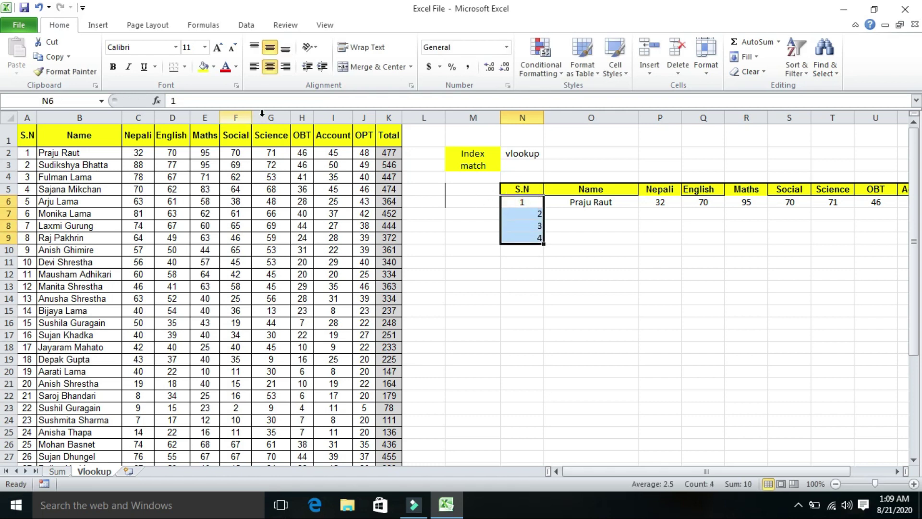
{"action": "left_click", "coordinate": [271, 68]}
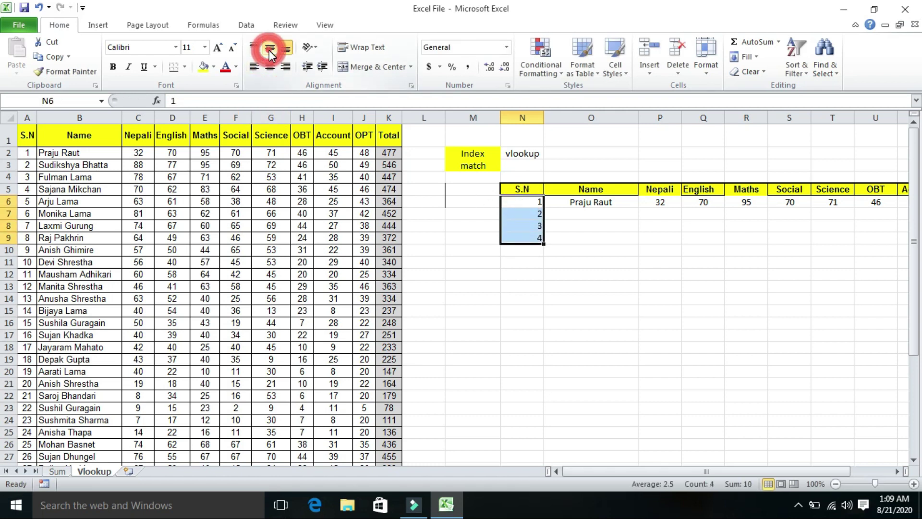
{"action": "left_click", "coordinate": [271, 66]}
{"action": "left_click", "coordinate": [659, 262]}
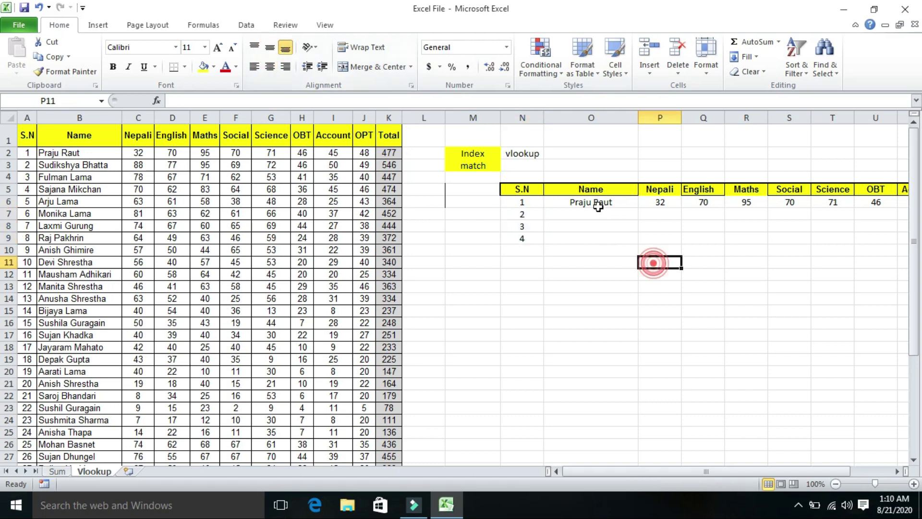
- Fill the O6:X6 lookup formulas down to row 9, then change N9 to 10
{"action": "mouse_move", "coordinate": [556, 202]}
{"action": "left_mouse_down"}
{"action": "mouse_move", "coordinate": [850, 214]}
{"action": "mouse_move", "coordinate": [850, 202]}
{"action": "left_mouse_up"}
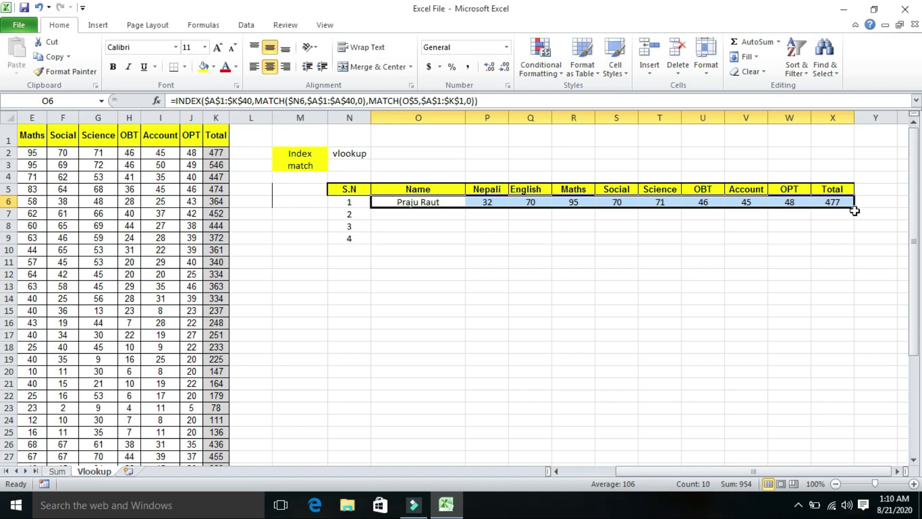
{"action": "left_click_drag", "start_coordinate": [854, 210], "coordinate": [853, 240]}
{"action": "left_click", "coordinate": [663, 285]}
{"action": "left_click", "coordinate": [391, 204]}
{"action": "left_click", "coordinate": [427, 246]}
{"action": "left_click", "coordinate": [346, 239]}
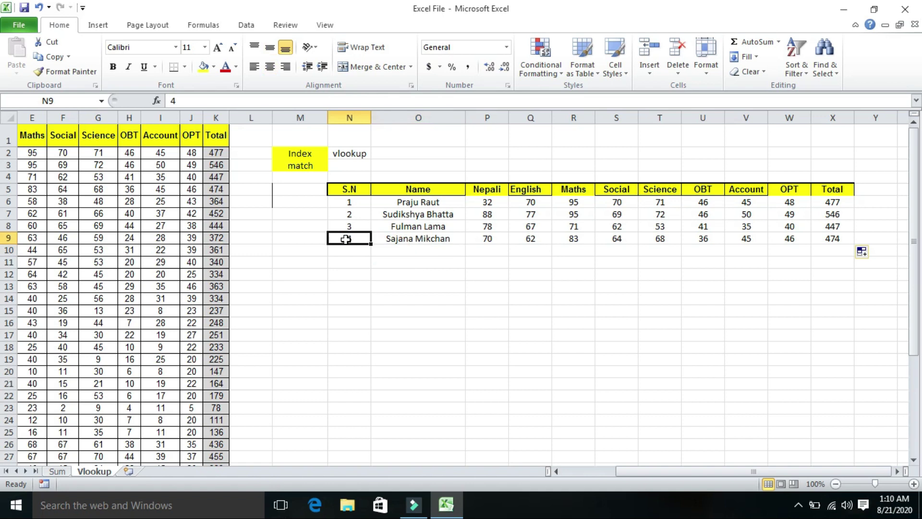
{"action": "type", "text": "10"}
{"action": "key", "text": "Return"}
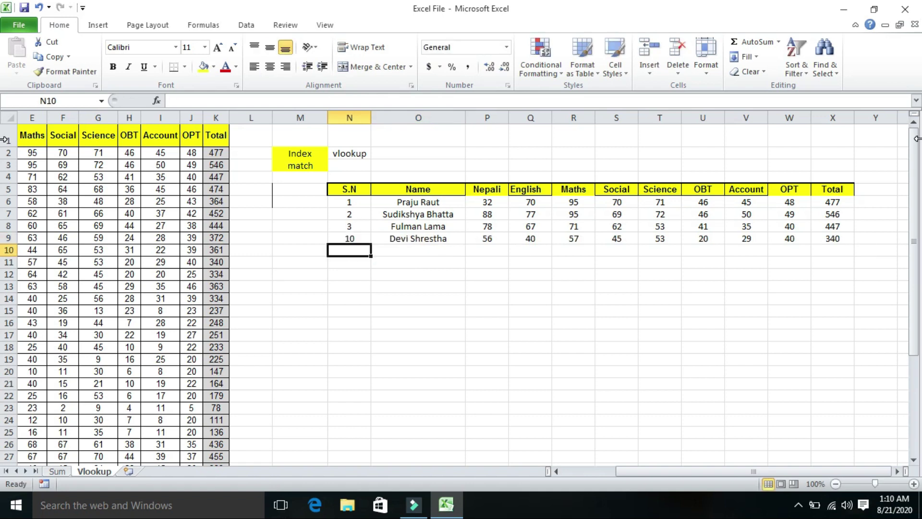
{"action": "key", "text": "Up"}
{"action": "key", "text": "Up"}
{"action": "key", "text": "Up"}
{"action": "key", "text": "Up"}
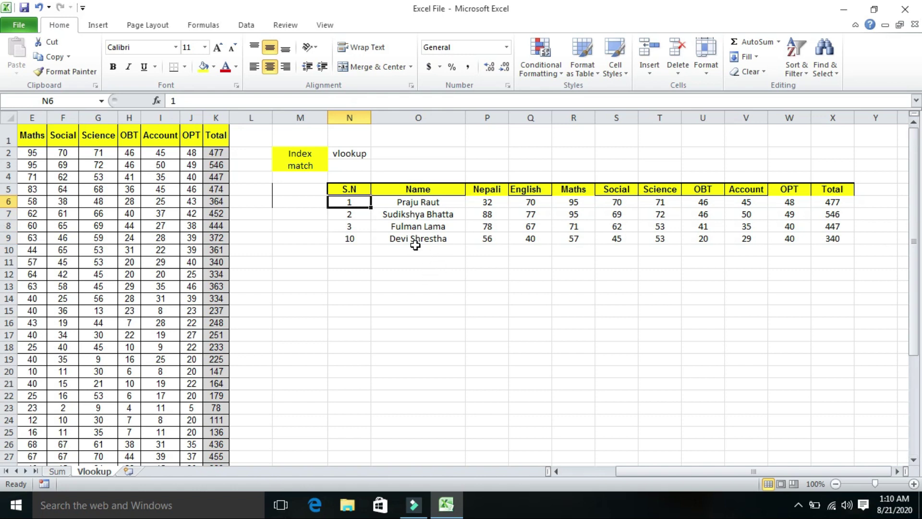
- Apply All Borders to the lookup table range N5:X10
{"action": "left_click_drag", "start_coordinate": [416, 244], "coordinate": [865, 240]}
{"action": "left_click", "coordinate": [663, 318]}
{"action": "left_click", "coordinate": [356, 192]}
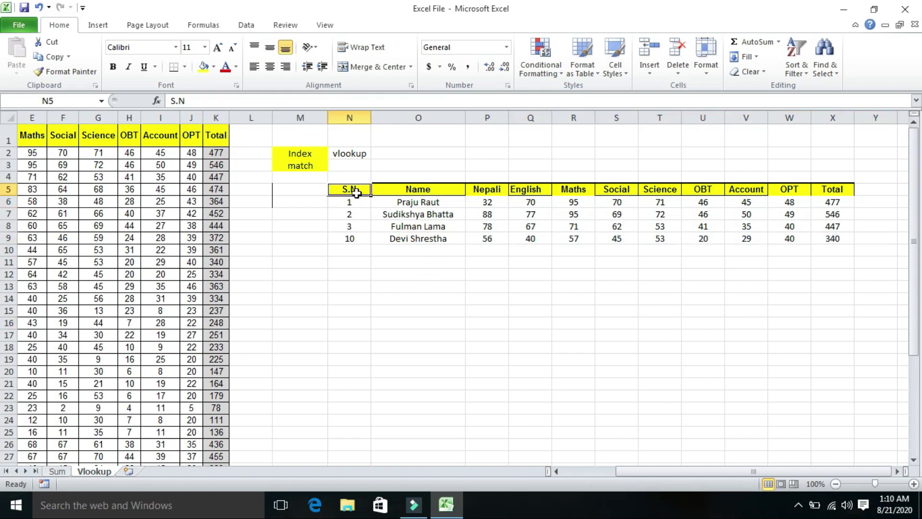
{"action": "left_click_drag", "start_coordinate": [356, 192], "coordinate": [836, 248]}
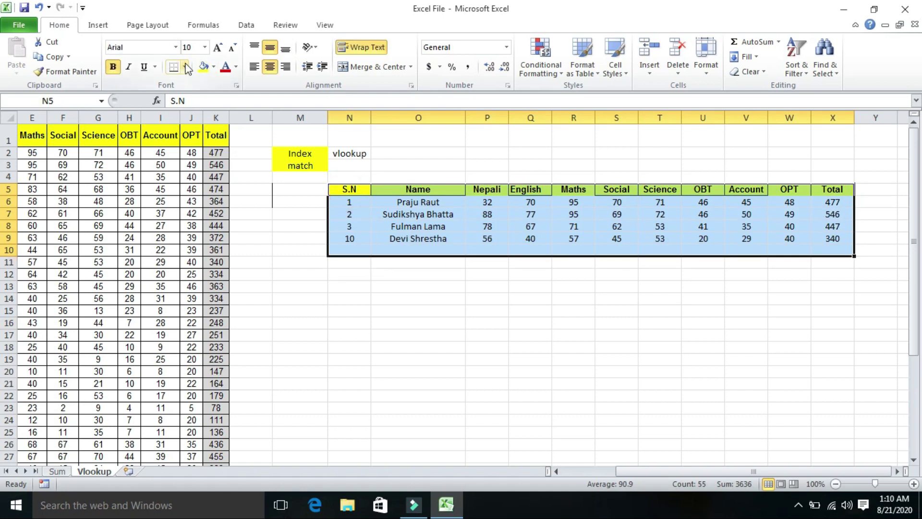
{"action": "left_click", "coordinate": [187, 69]}
{"action": "left_click", "coordinate": [208, 175]}
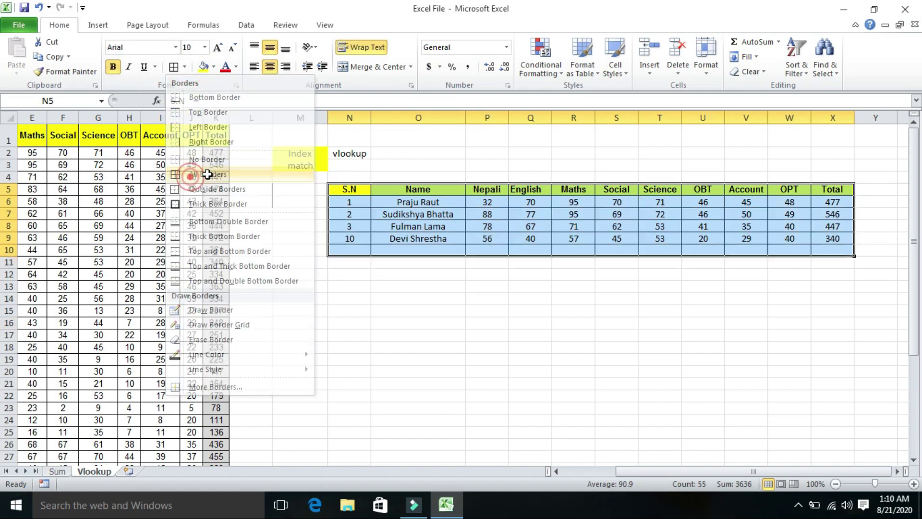
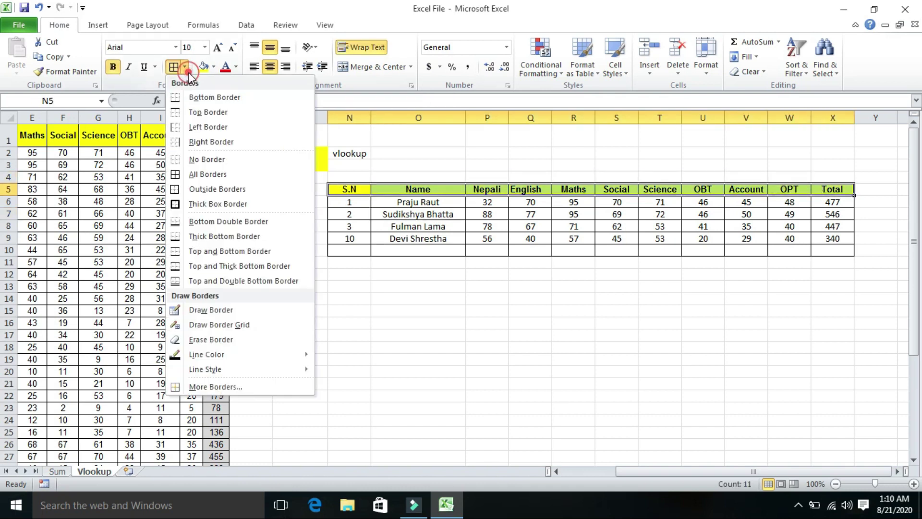
- Put a thick box border around header row N5:X5, then review the INDEX/MATCH formulas in O6 and O7
{"action": "left_click", "coordinate": [218, 204]}
{"action": "left_click", "coordinate": [458, 204]}
{"action": "left_click", "coordinate": [434, 190]}
{"action": "left_click", "coordinate": [441, 263]}
{"action": "left_click", "coordinate": [314, 154]}
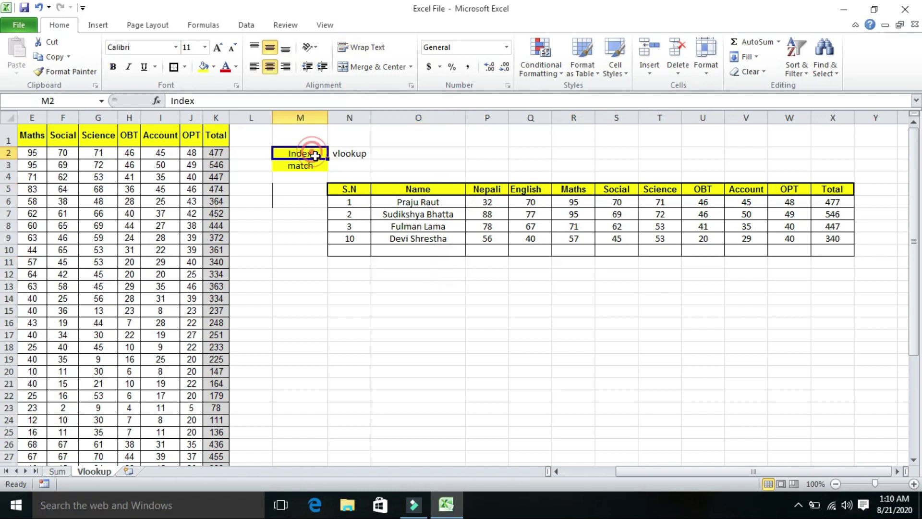
{"action": "left_click", "coordinate": [382, 214]}
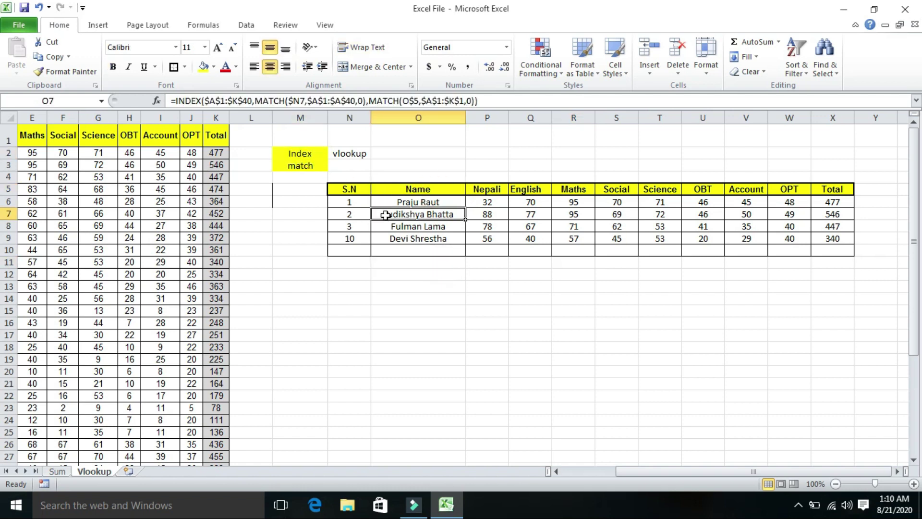
- Paste blank cell O13 over row M10:AF10 to strip the leftover borders below the fourth student
{"action": "left_click", "coordinate": [396, 288]}
{"action": "key", "text": "ctrl+c"}
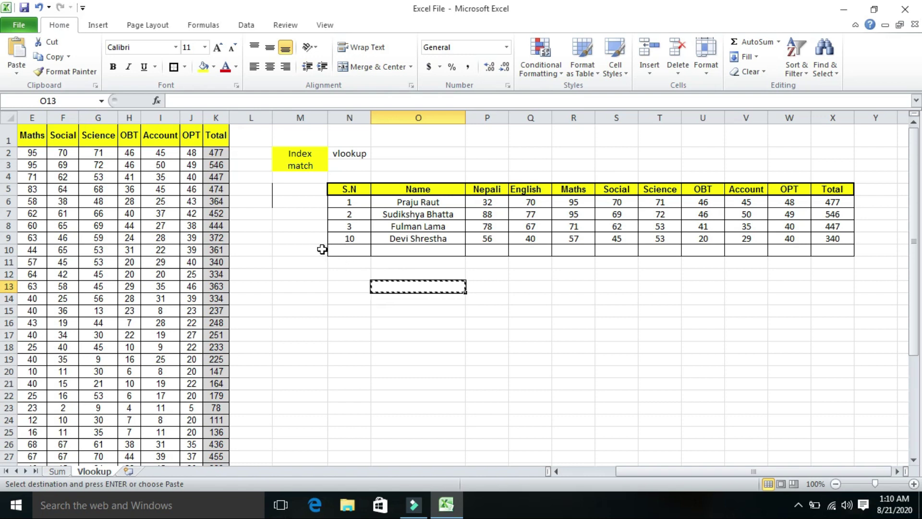
{"action": "left_click_drag", "start_coordinate": [322, 249], "coordinate": [659, 277]}
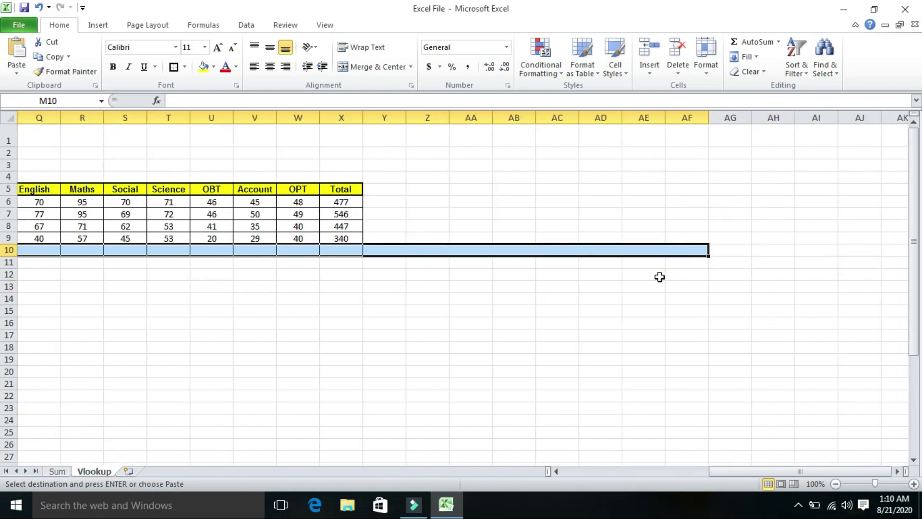
{"action": "key", "text": "ctrl+v"}
{"action": "left_click", "coordinate": [591, 335]}
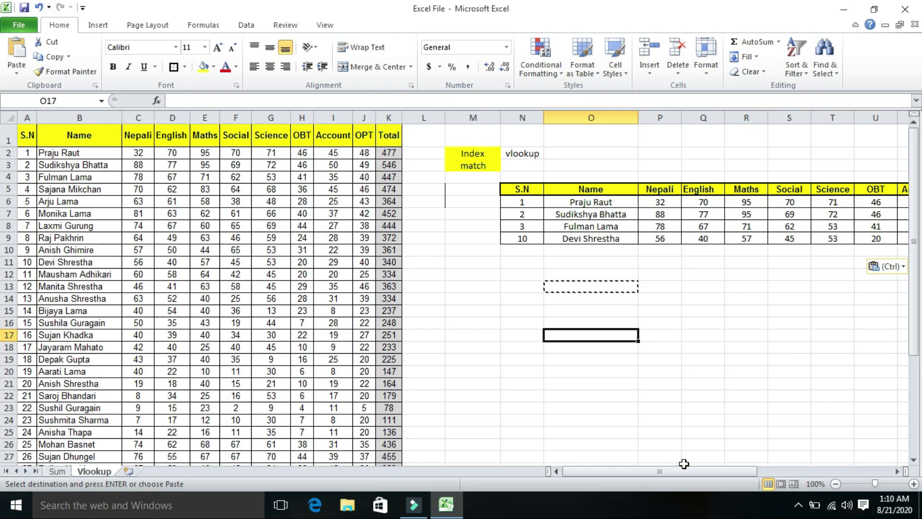
{"action": "left_click", "coordinate": [564, 319]}
{"action": "left_click", "coordinate": [522, 261]}
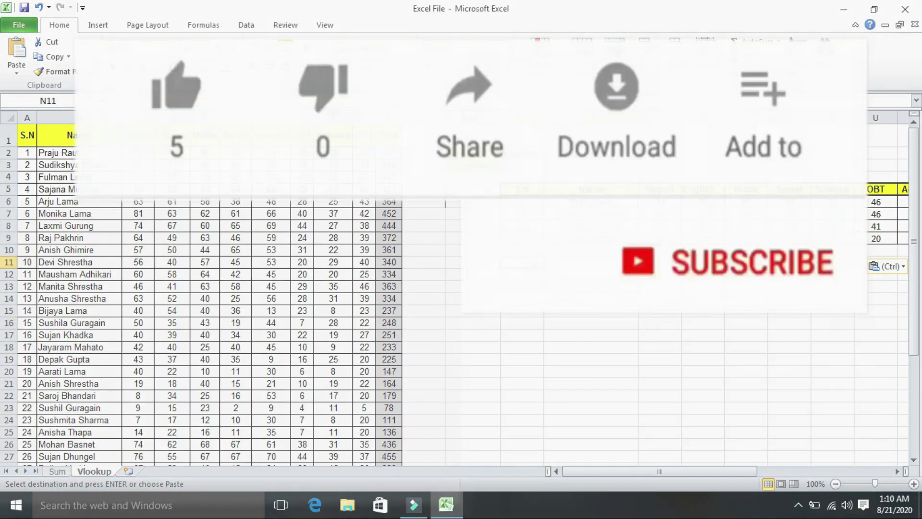
{"action": "key", "text": "Return"}
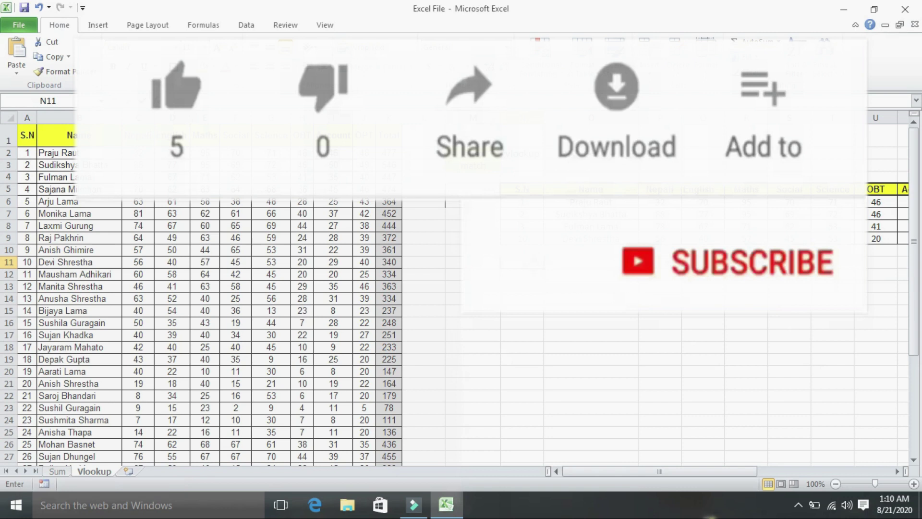